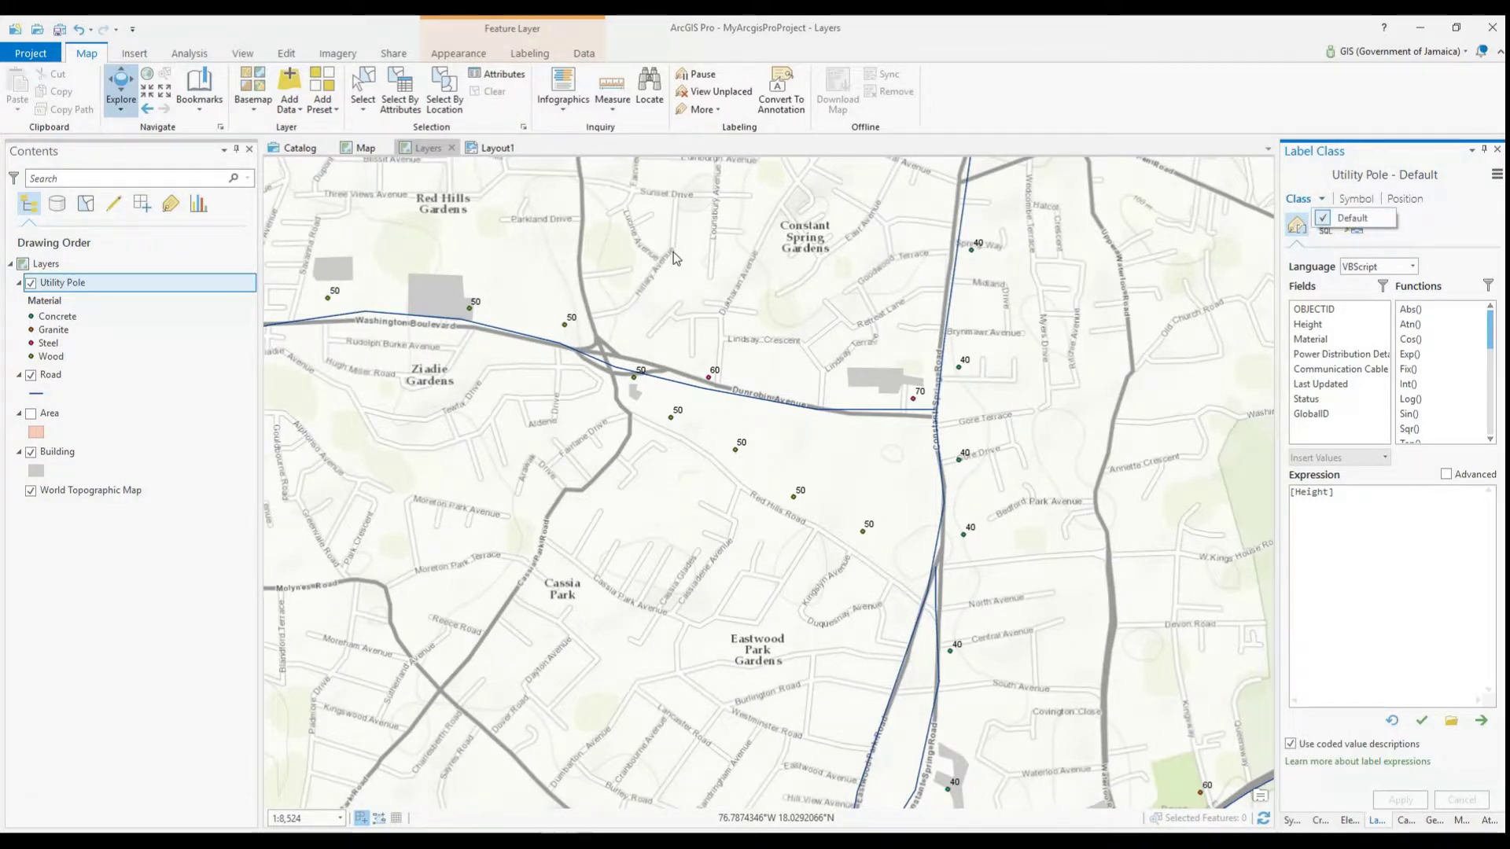
# Extend the Utility Pole label expression to [Height] +" " + "m" and apply it
pyautogui.click(1353, 218)
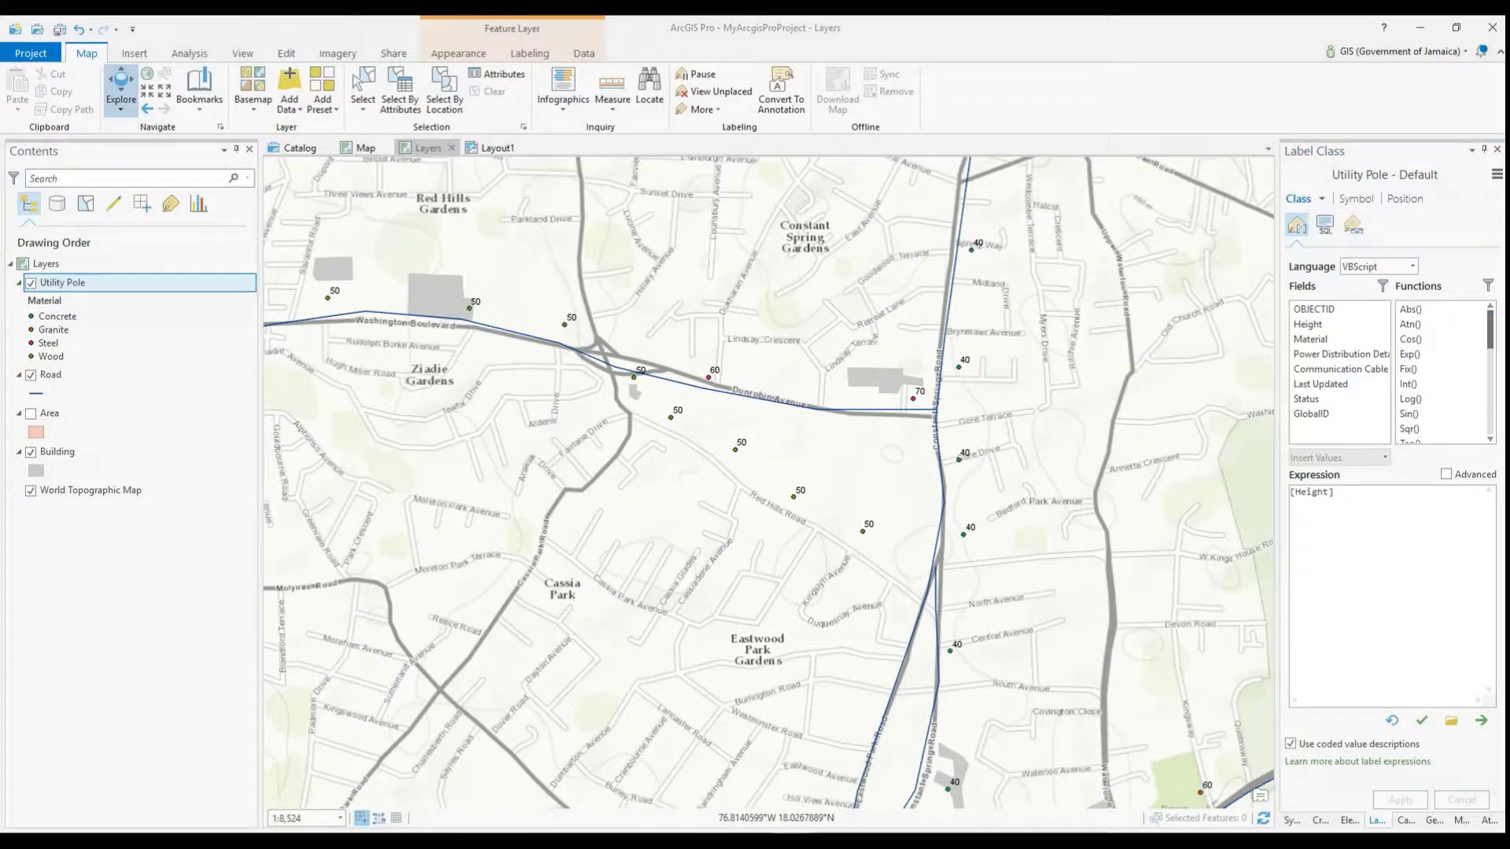
pyautogui.click(1349, 498)
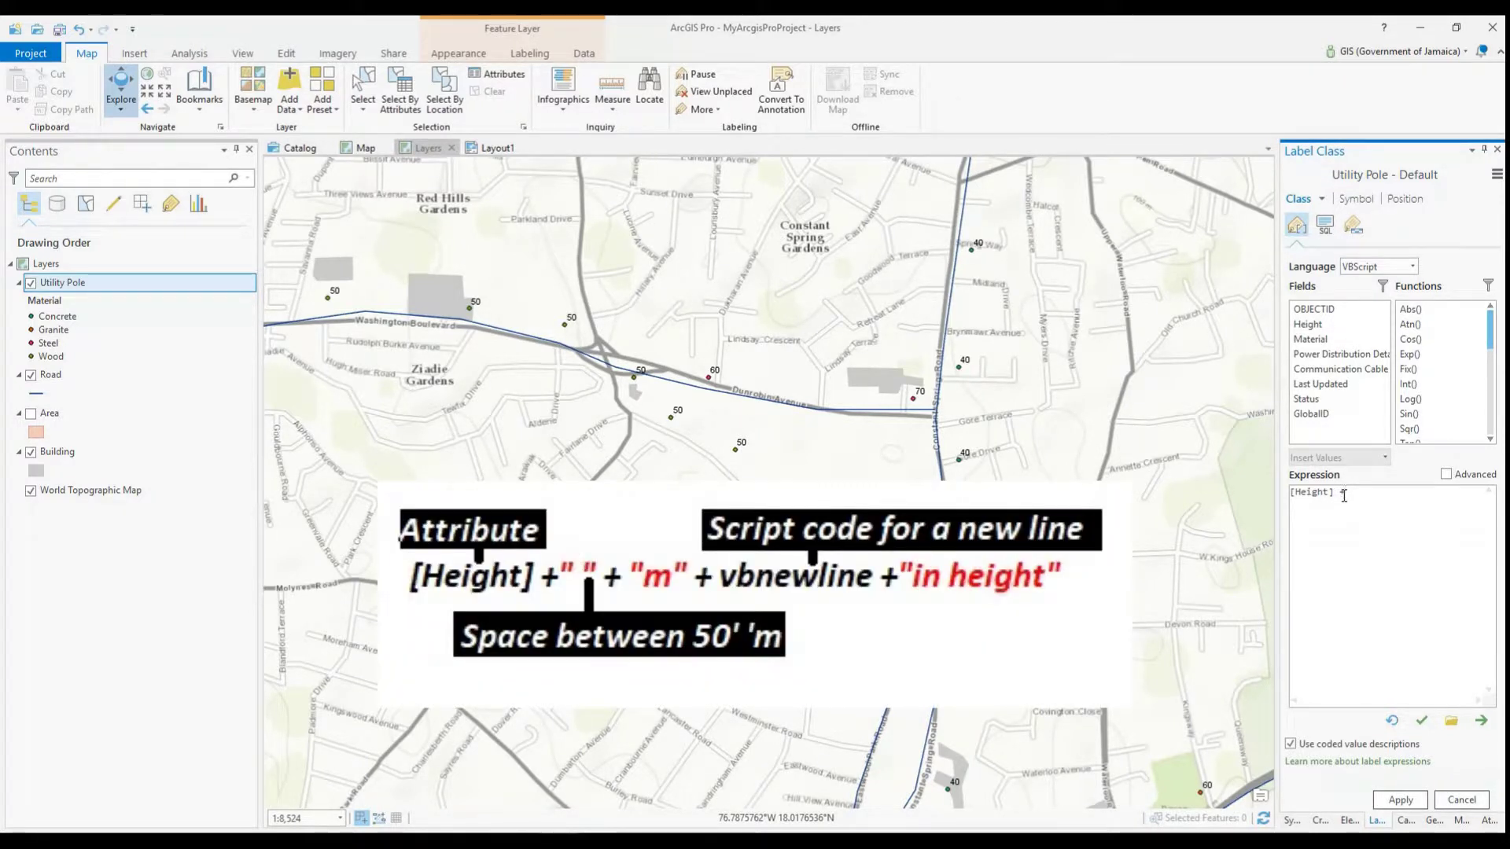
pyautogui.write('+ " ')
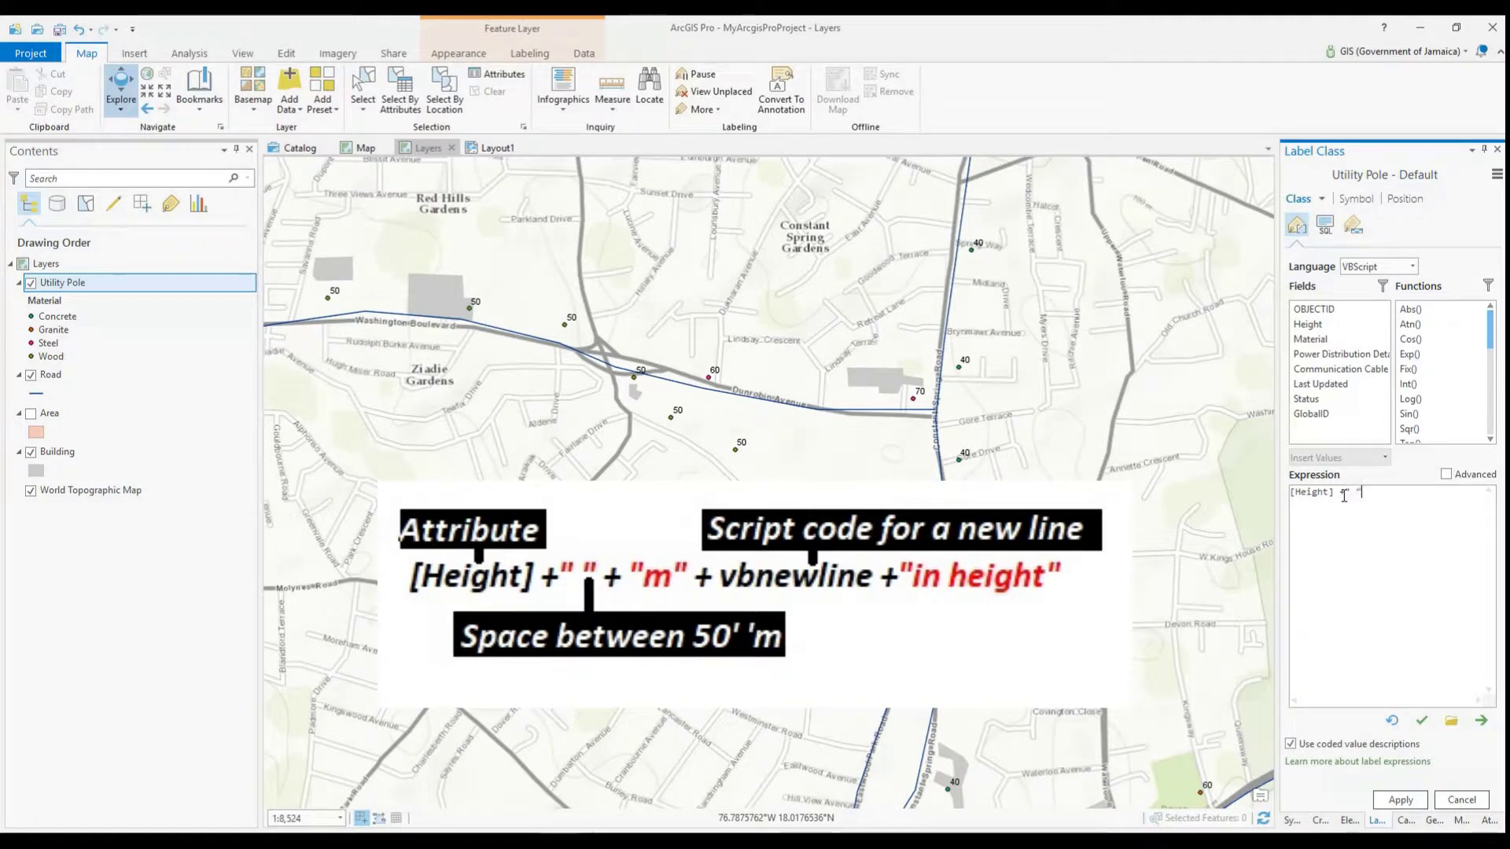
pyautogui.write('" + "m"')
pyautogui.click(1395, 798)
# Append + vbnewline + "in height" to the label expression, apply it, and review the expression from its start
pyautogui.write('+ vbnewline')
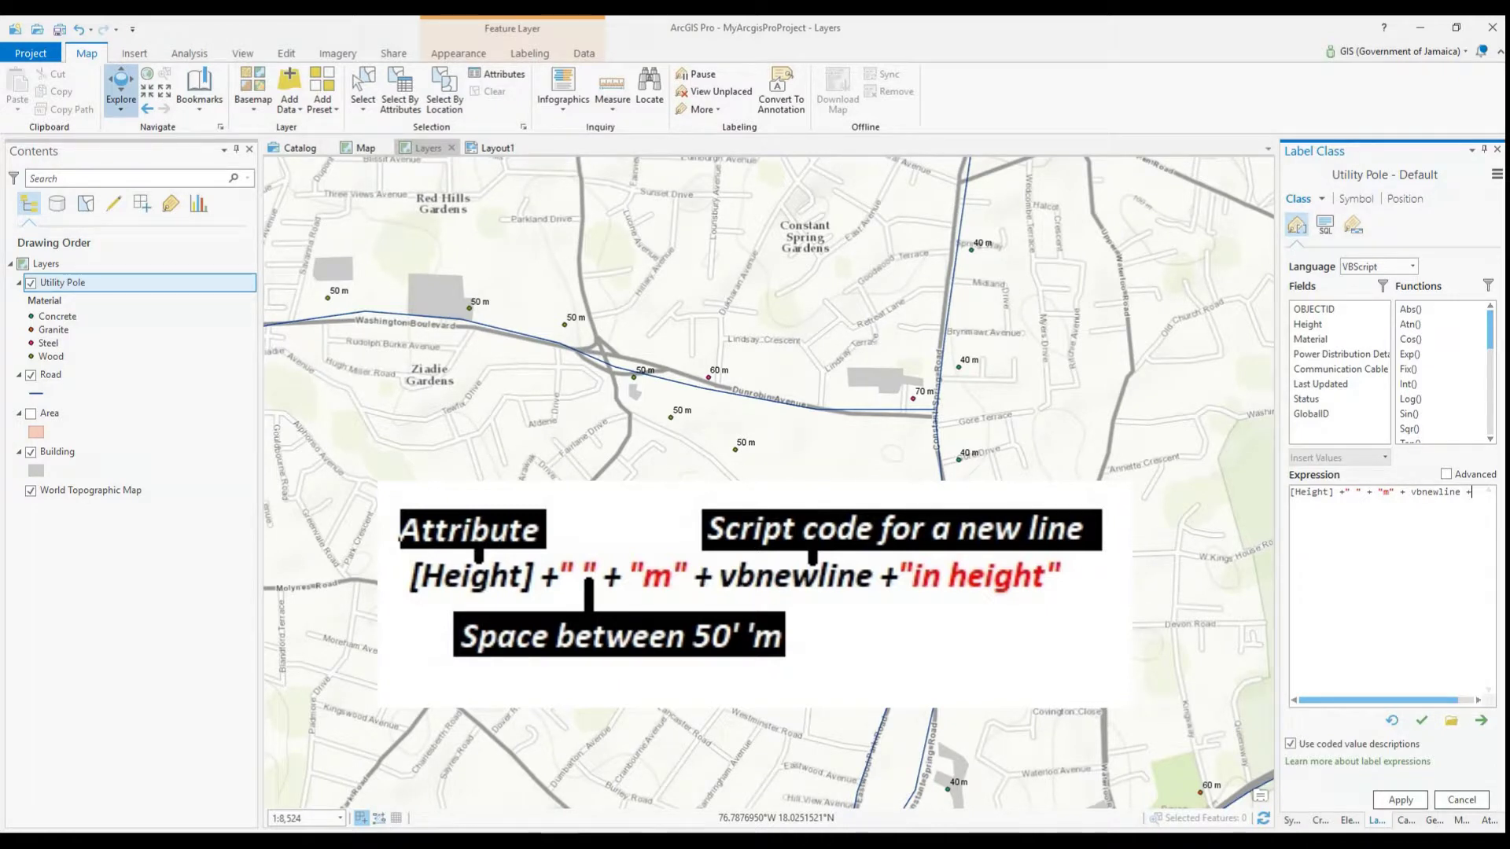
pyautogui.write(' + "')
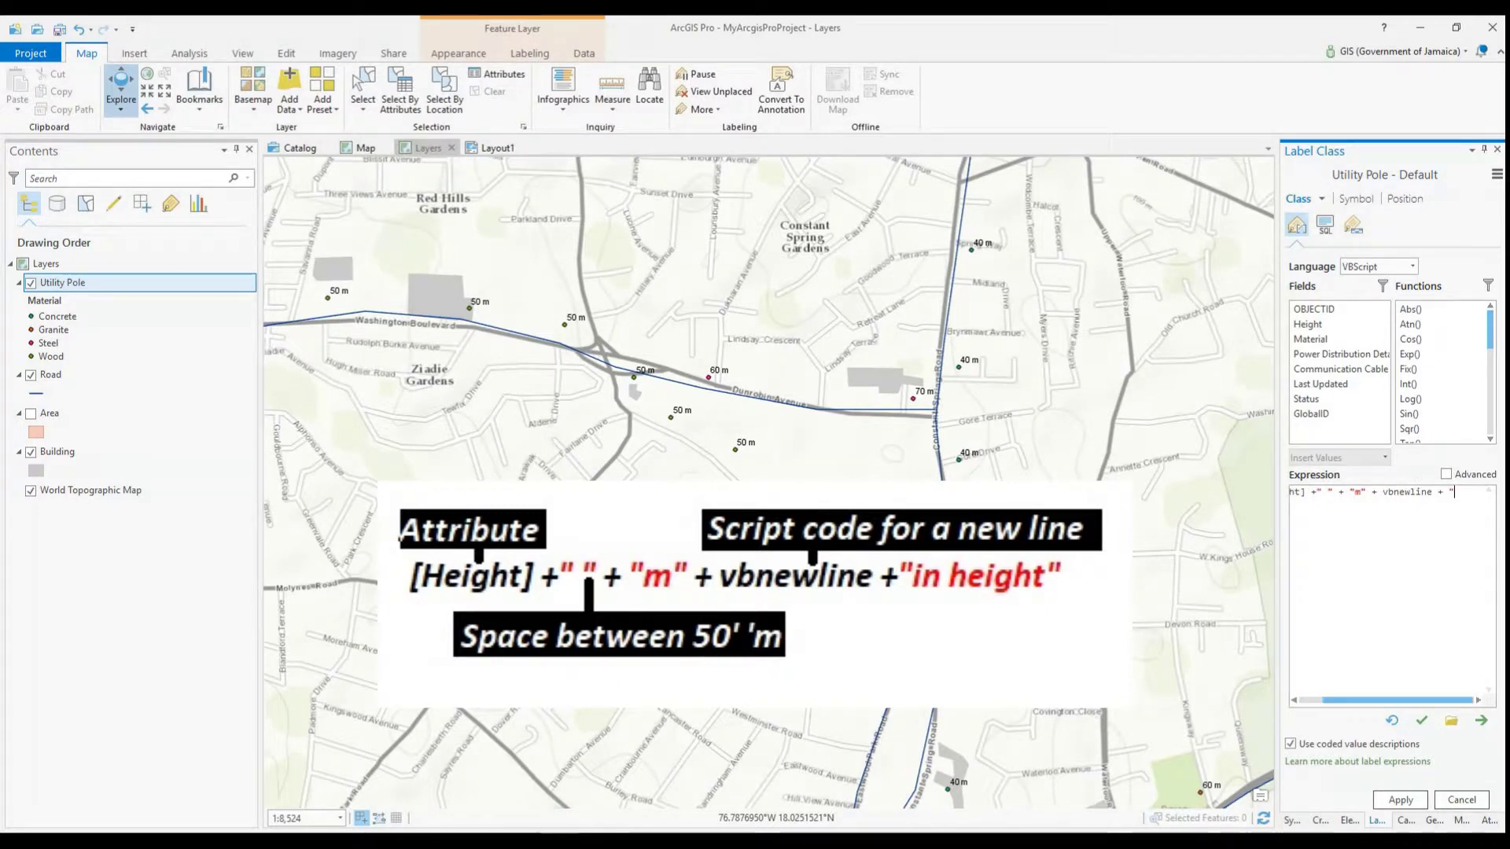
pyautogui.write('in')
pyautogui.write(' hei')
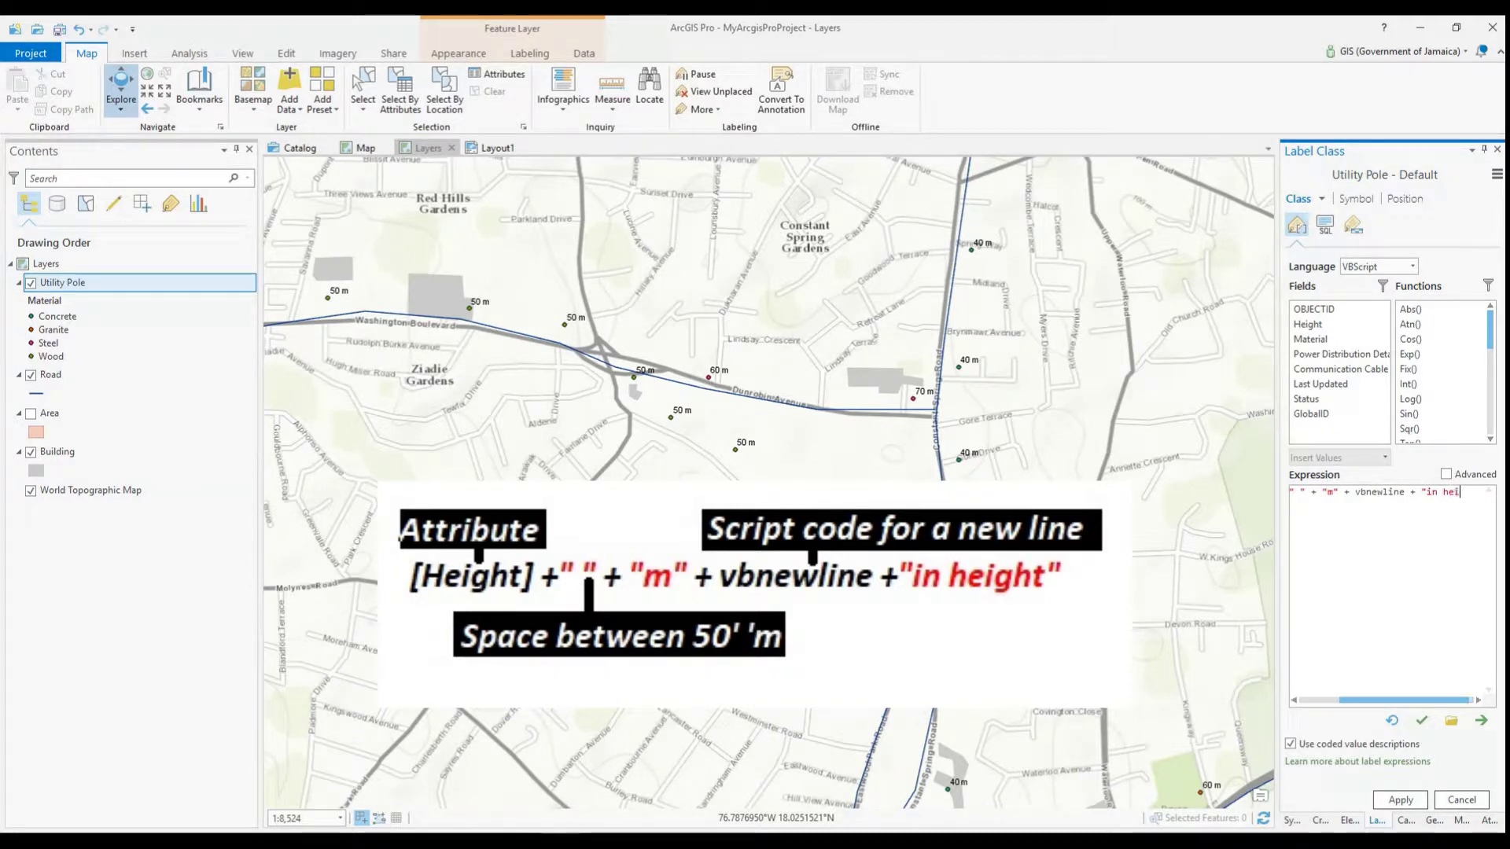
pyautogui.write('ght"')
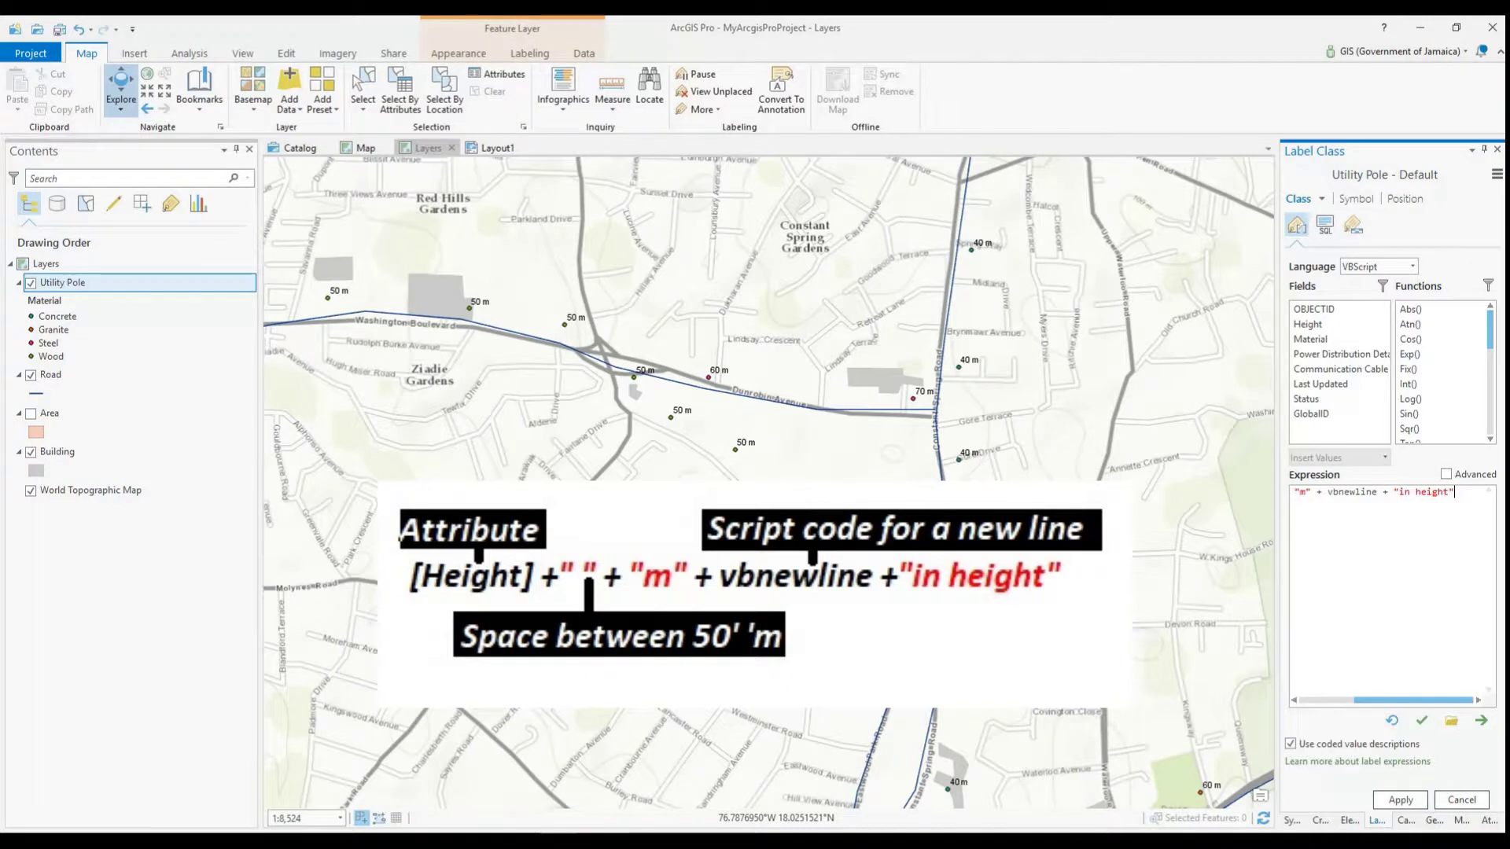
pyautogui.click(1400, 799)
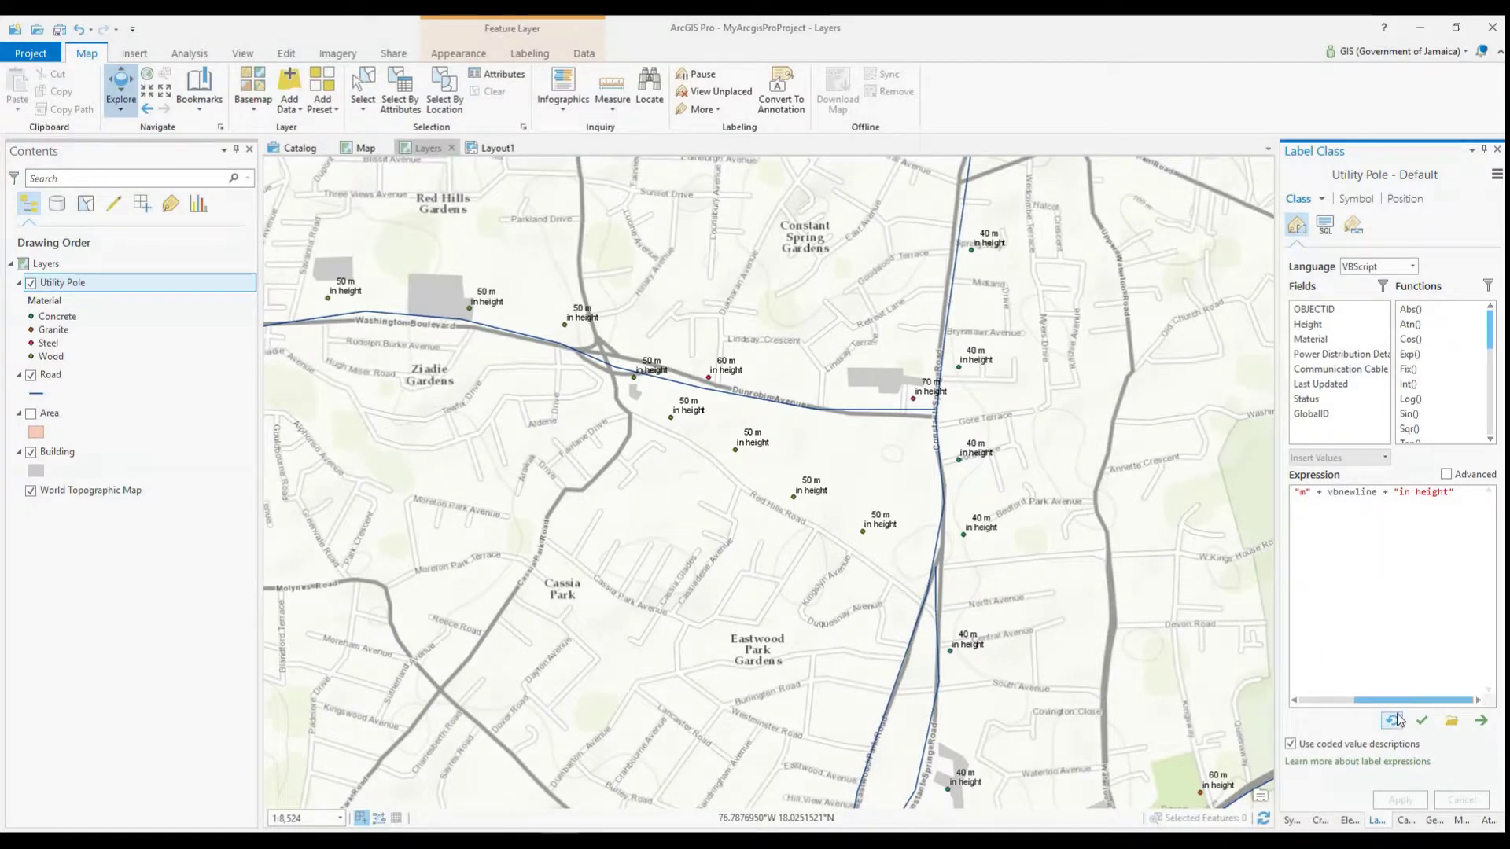
pyautogui.moveTo(1397, 706); pyautogui.dragTo(1311, 703)
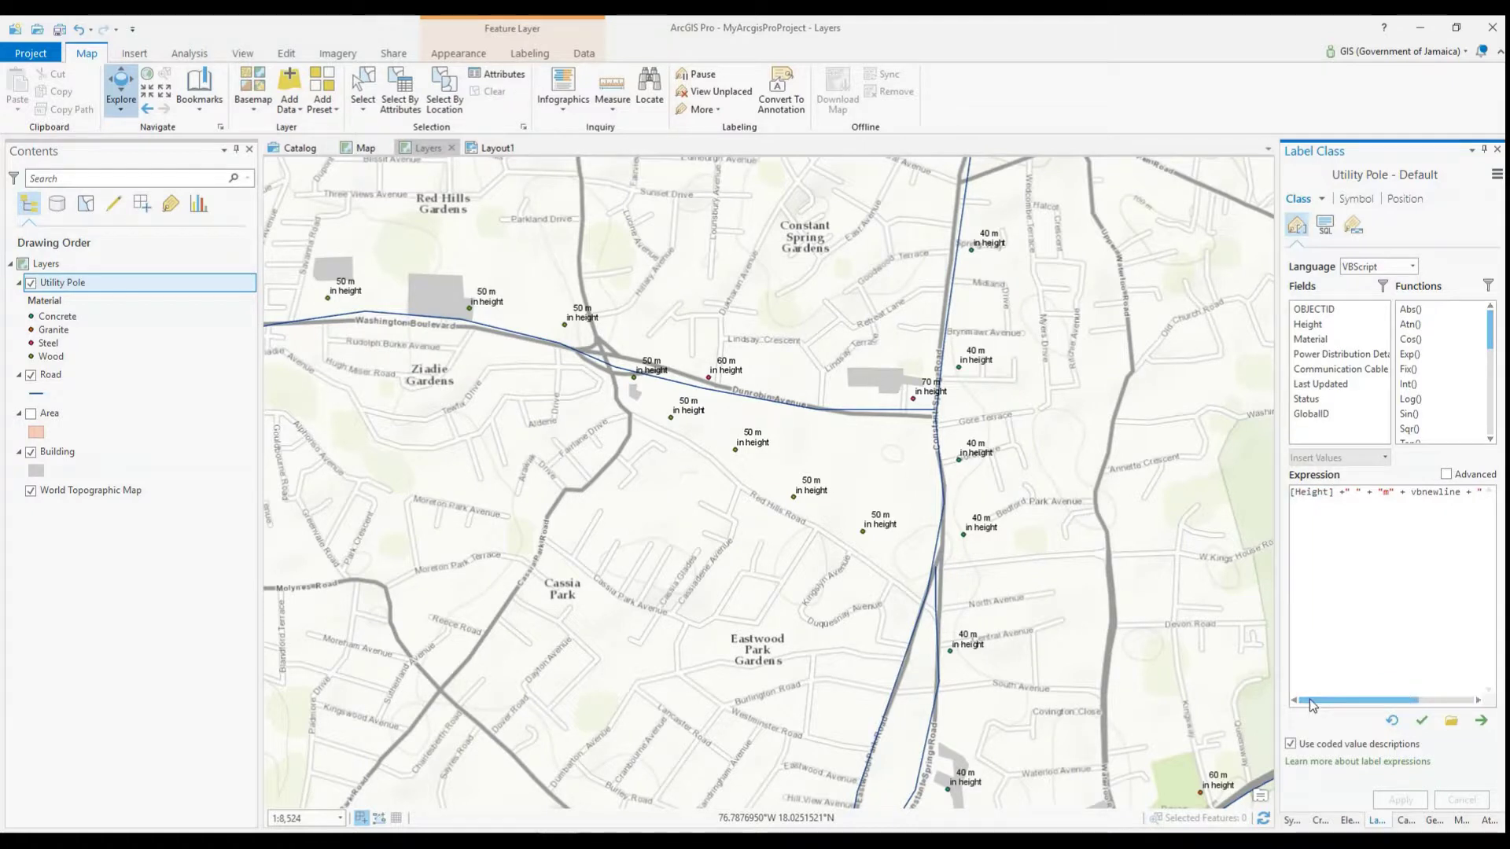
# Set the label text symbol's font to Bitstream Vera Sans and its size to 10 pt
pyautogui.click(1358, 200)
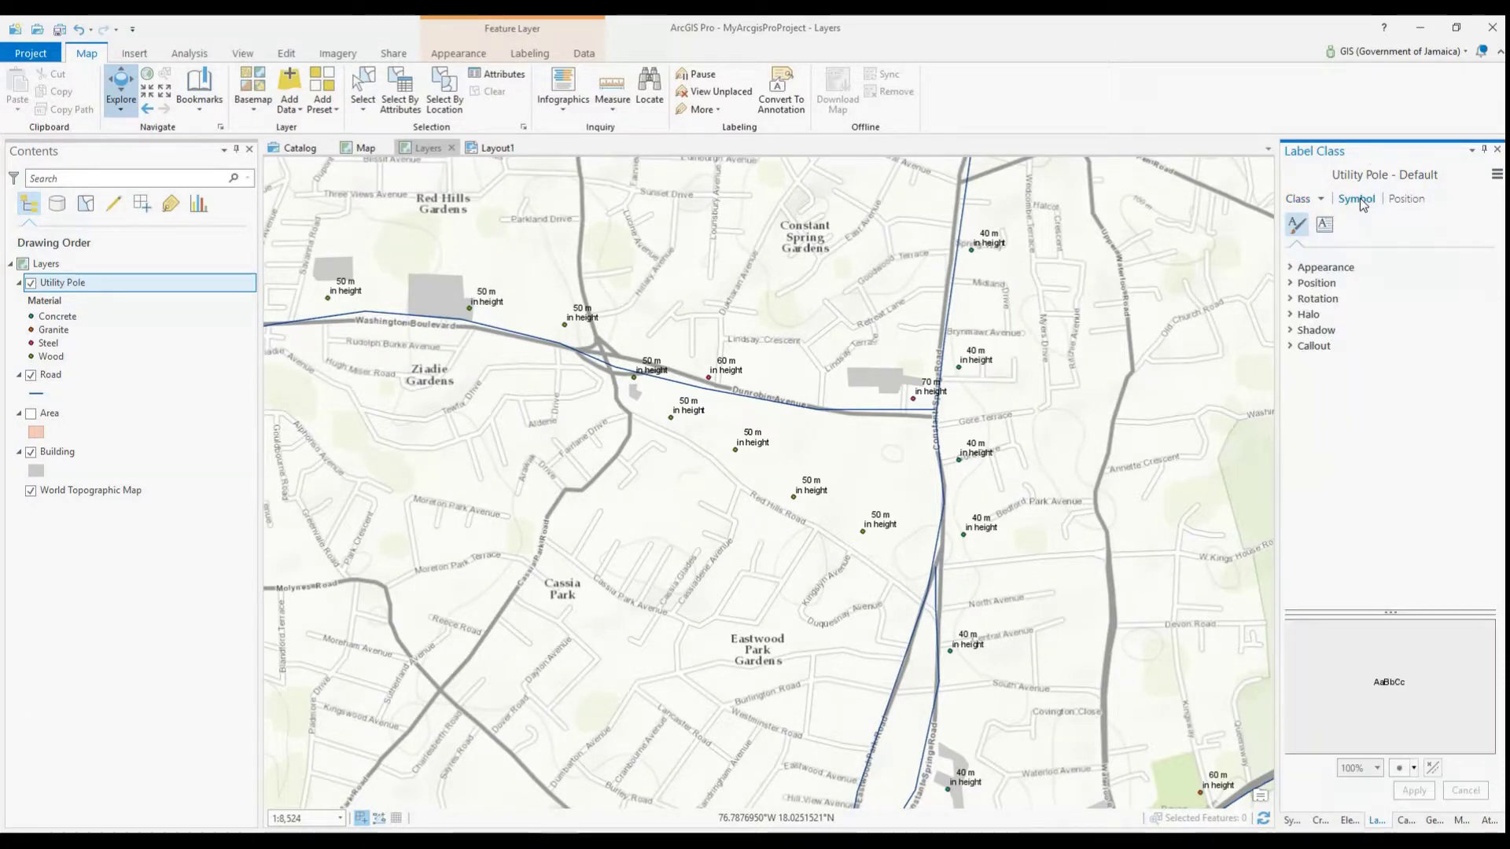
pyautogui.click(1325, 268)
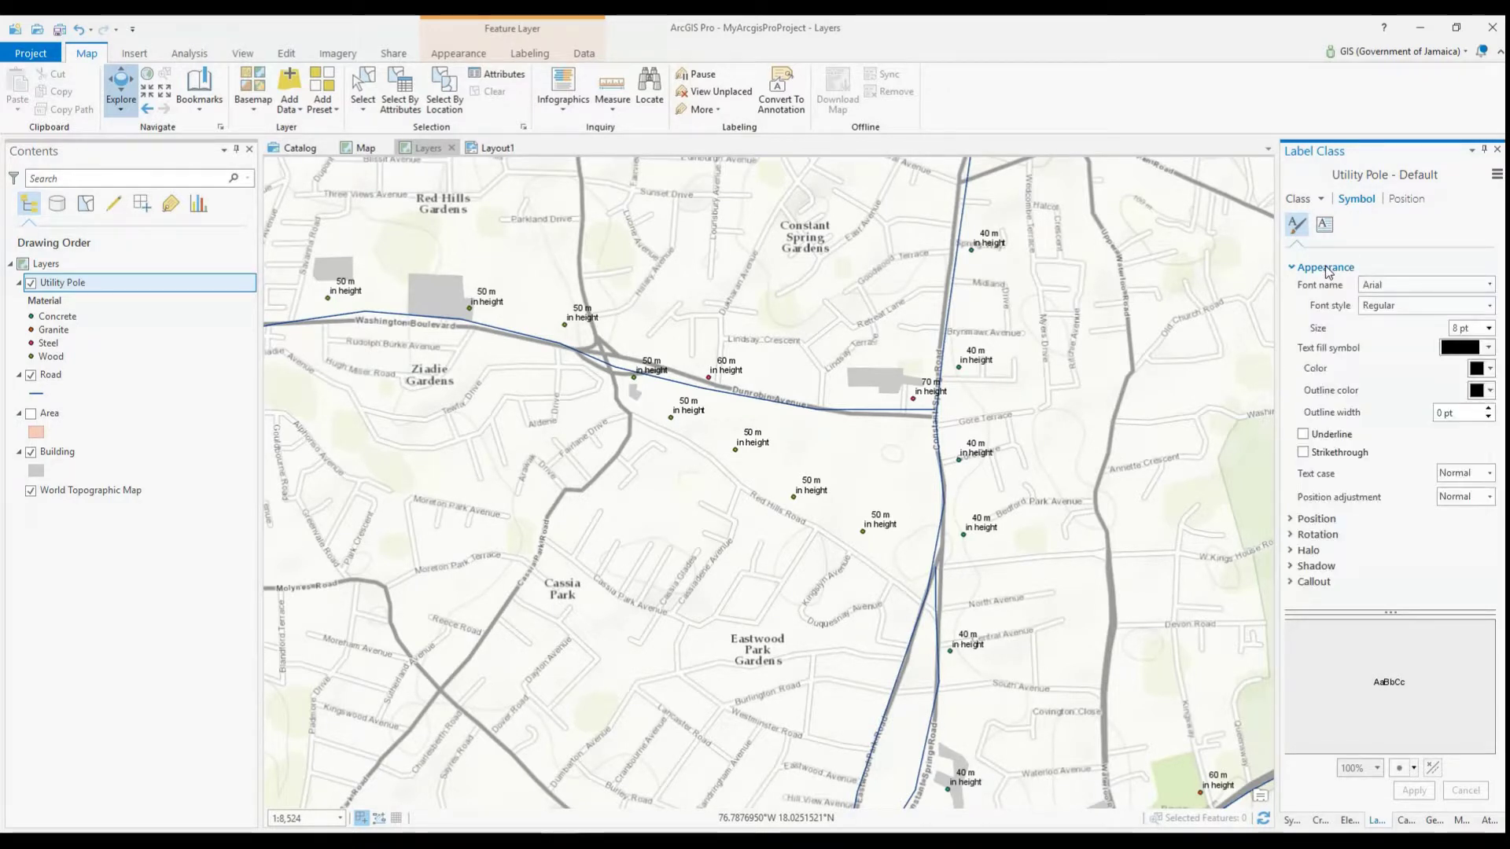
pyautogui.click(1489, 287)
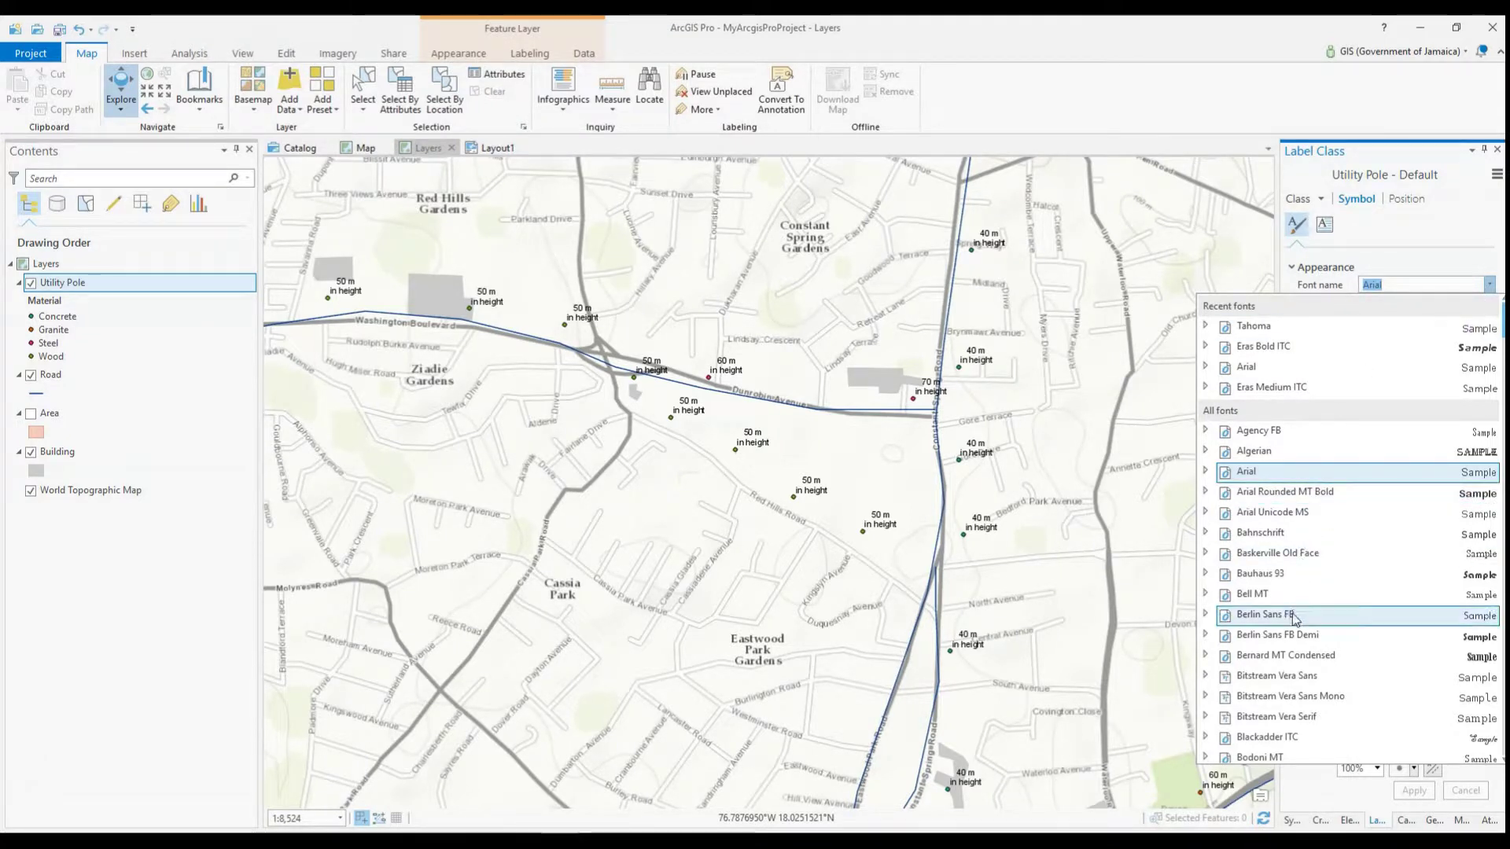
pyautogui.click(1311, 683)
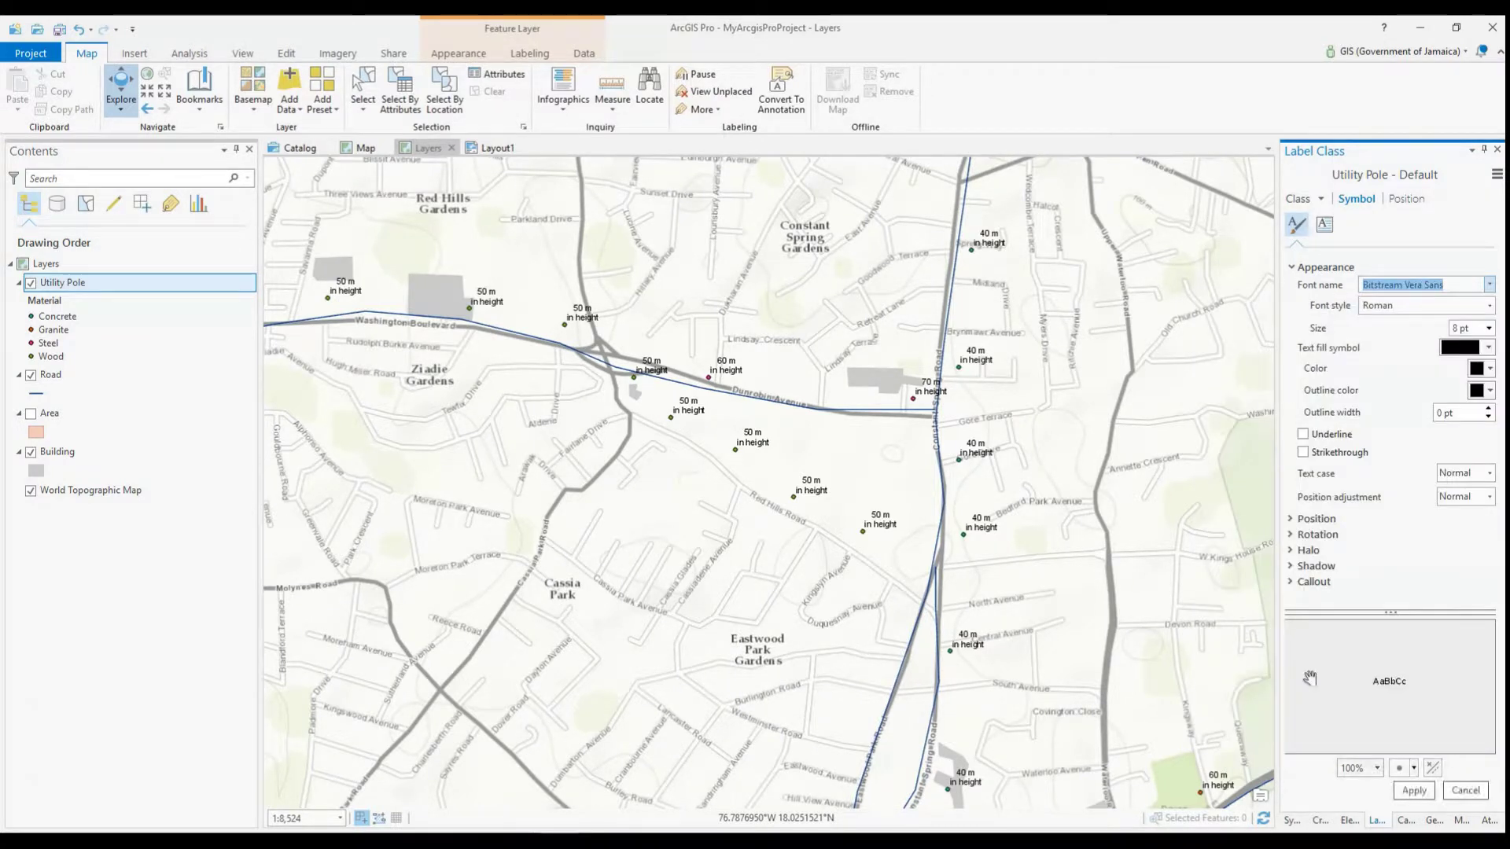
pyautogui.click(1494, 331)
pyautogui.click(1469, 409)
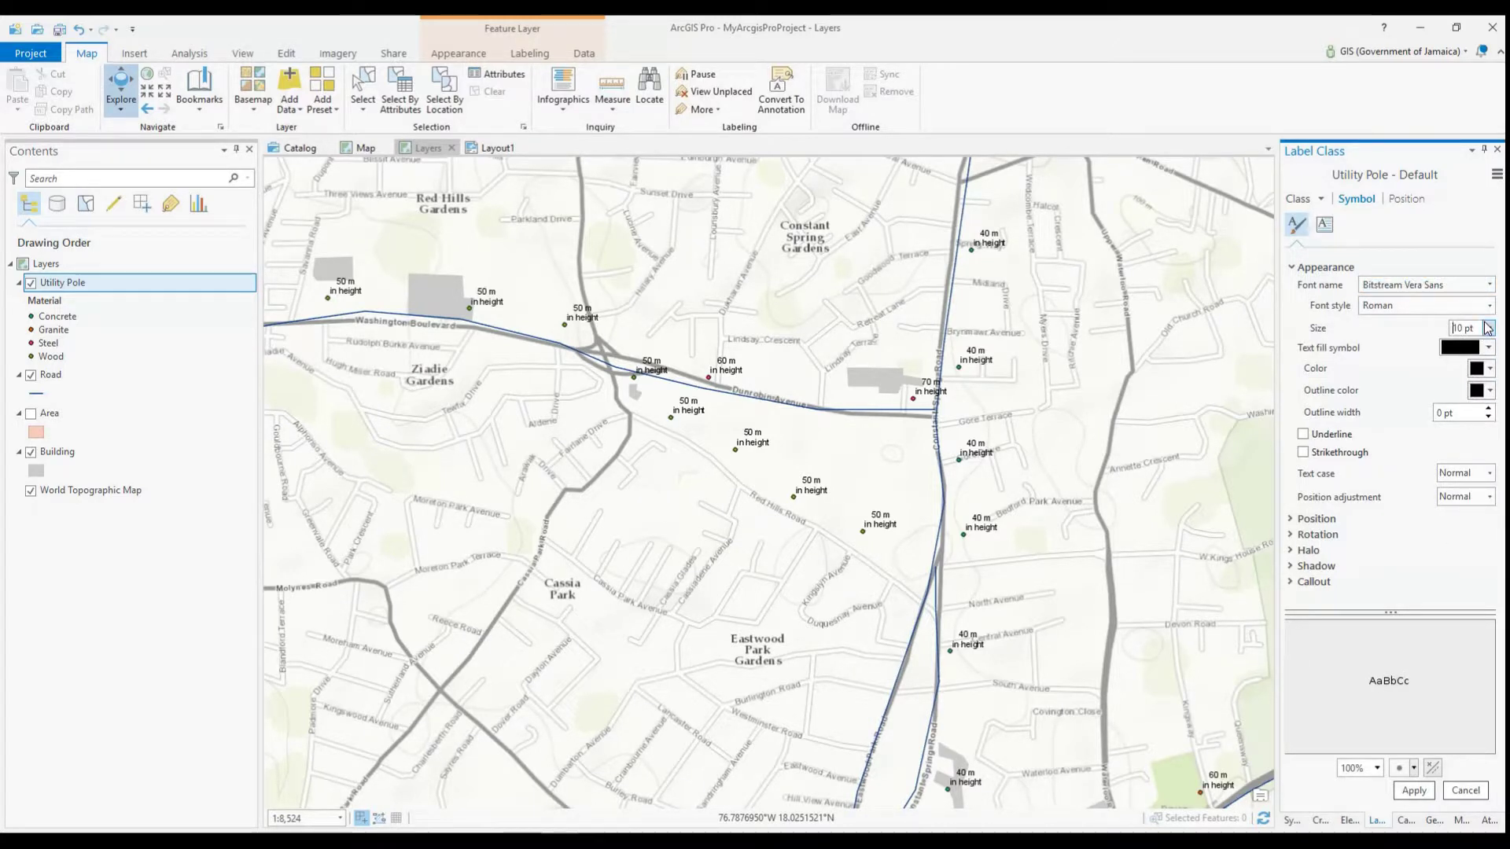
# Give the Utility Pole labels a white halo symbol and apply the label symbol changes
pyautogui.click(1308, 522)
pyautogui.scroll(-2, 1312, 496)
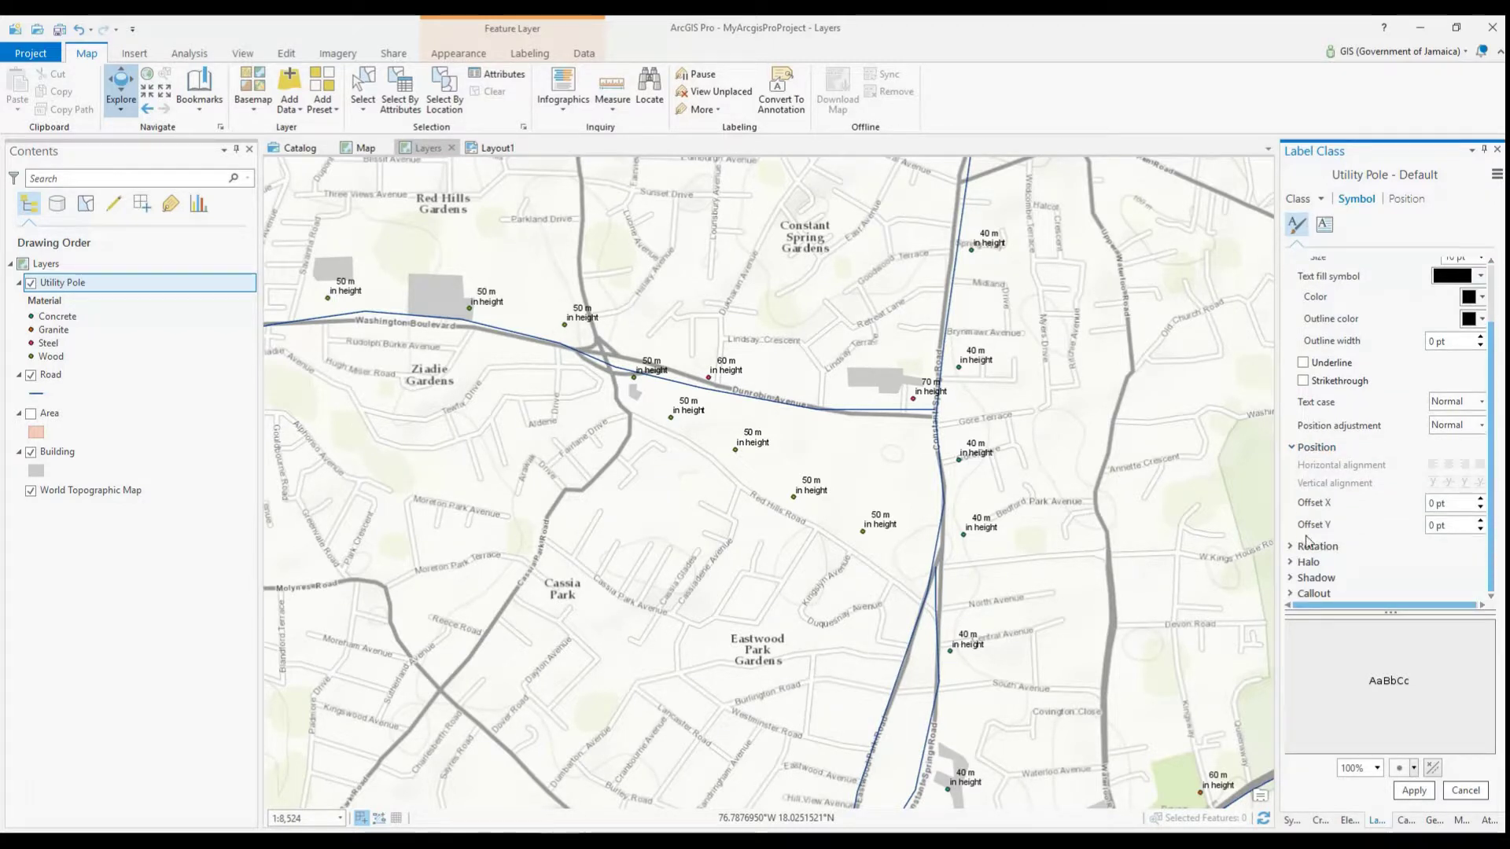
pyautogui.click(1308, 562)
pyautogui.scroll(-3, 1384, 511)
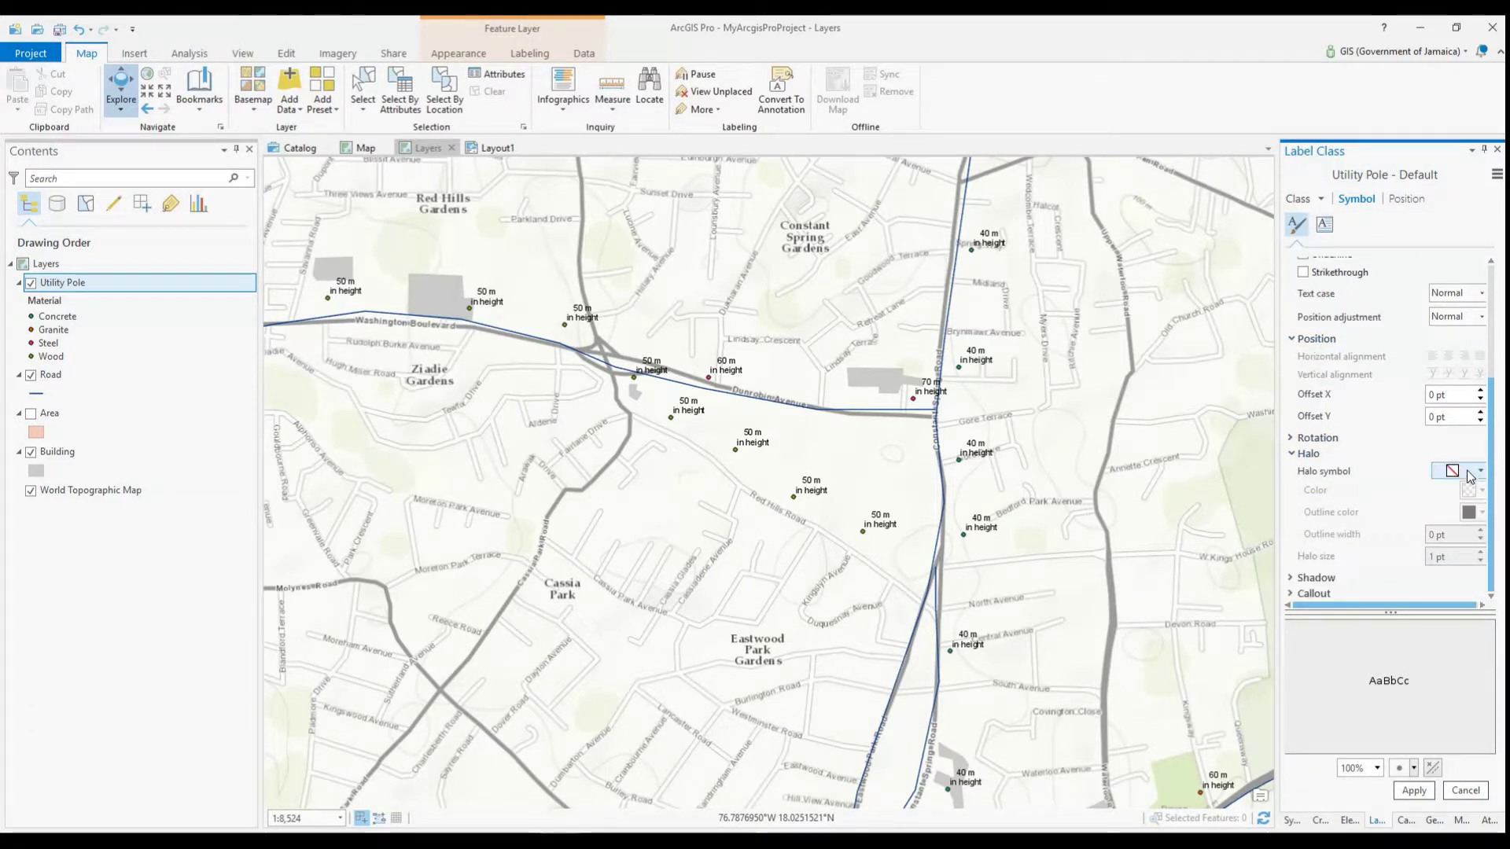
pyautogui.click(1453, 469)
pyautogui.click(1384, 577)
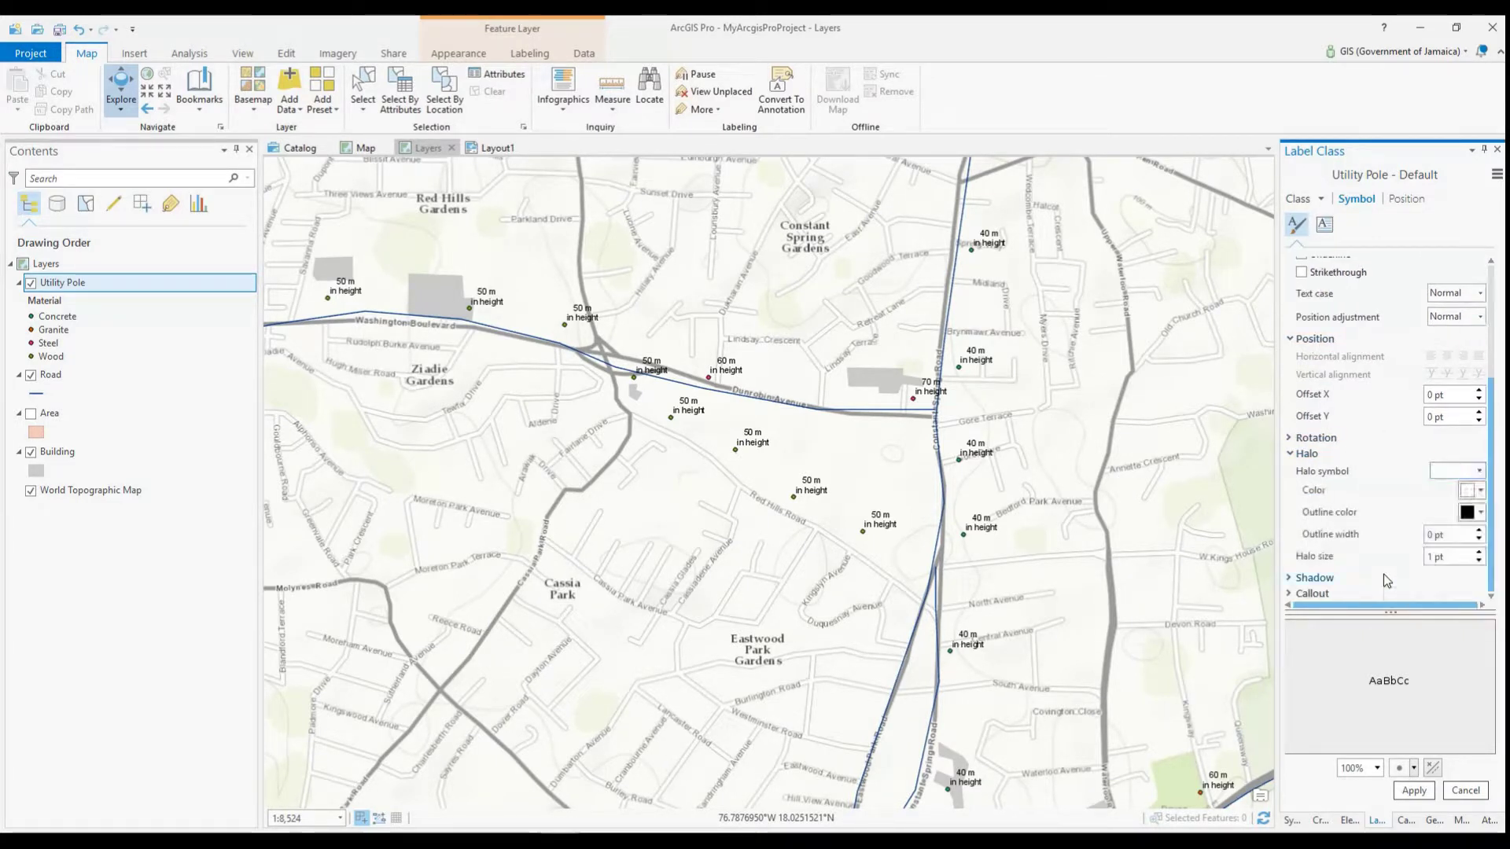
pyautogui.click(1413, 790)
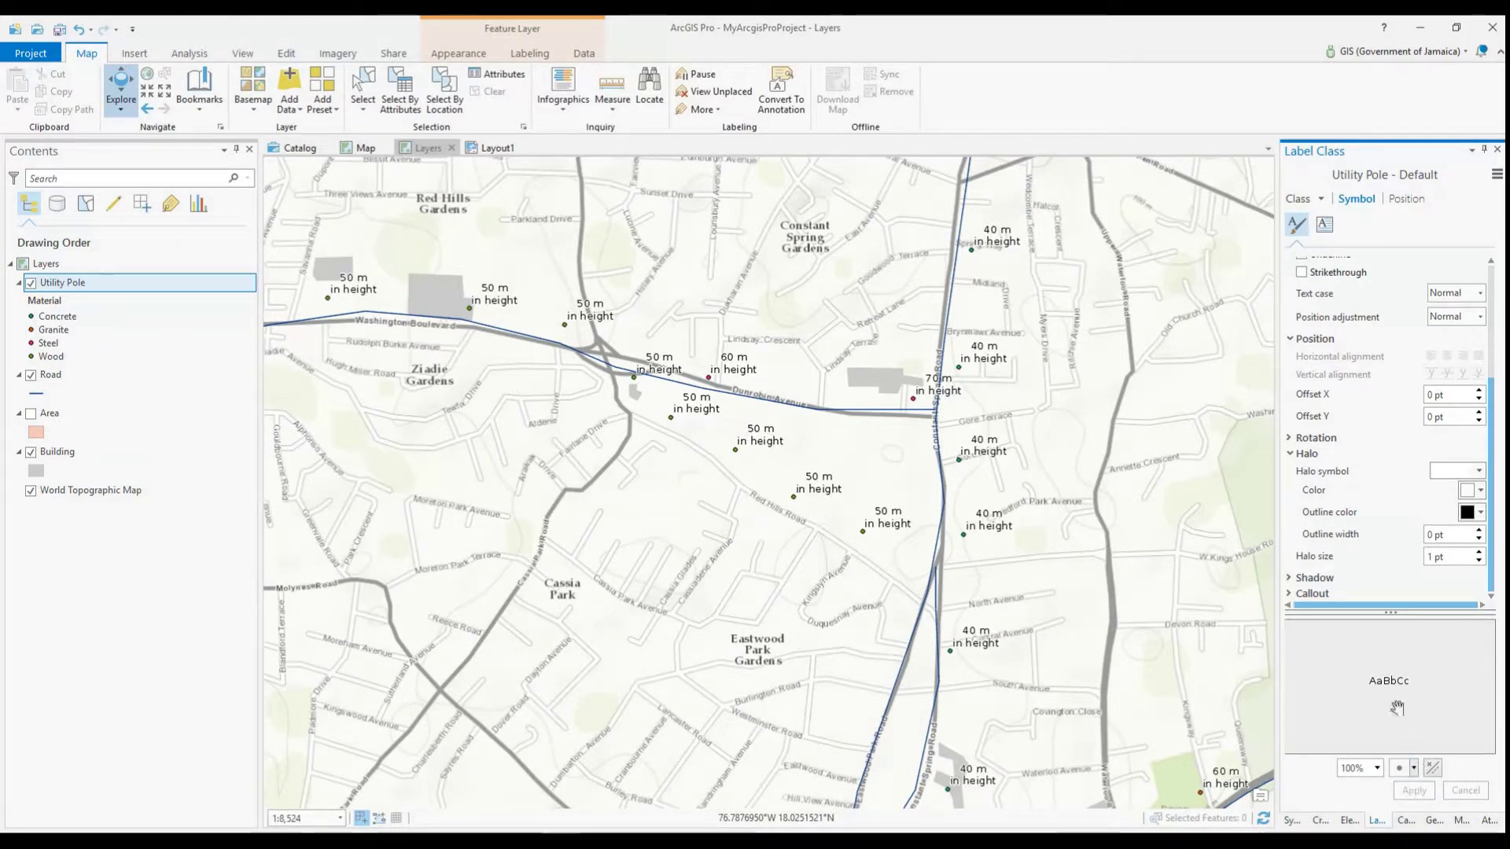
# Change the map's basemap to Imagery
pyautogui.click(253, 102)
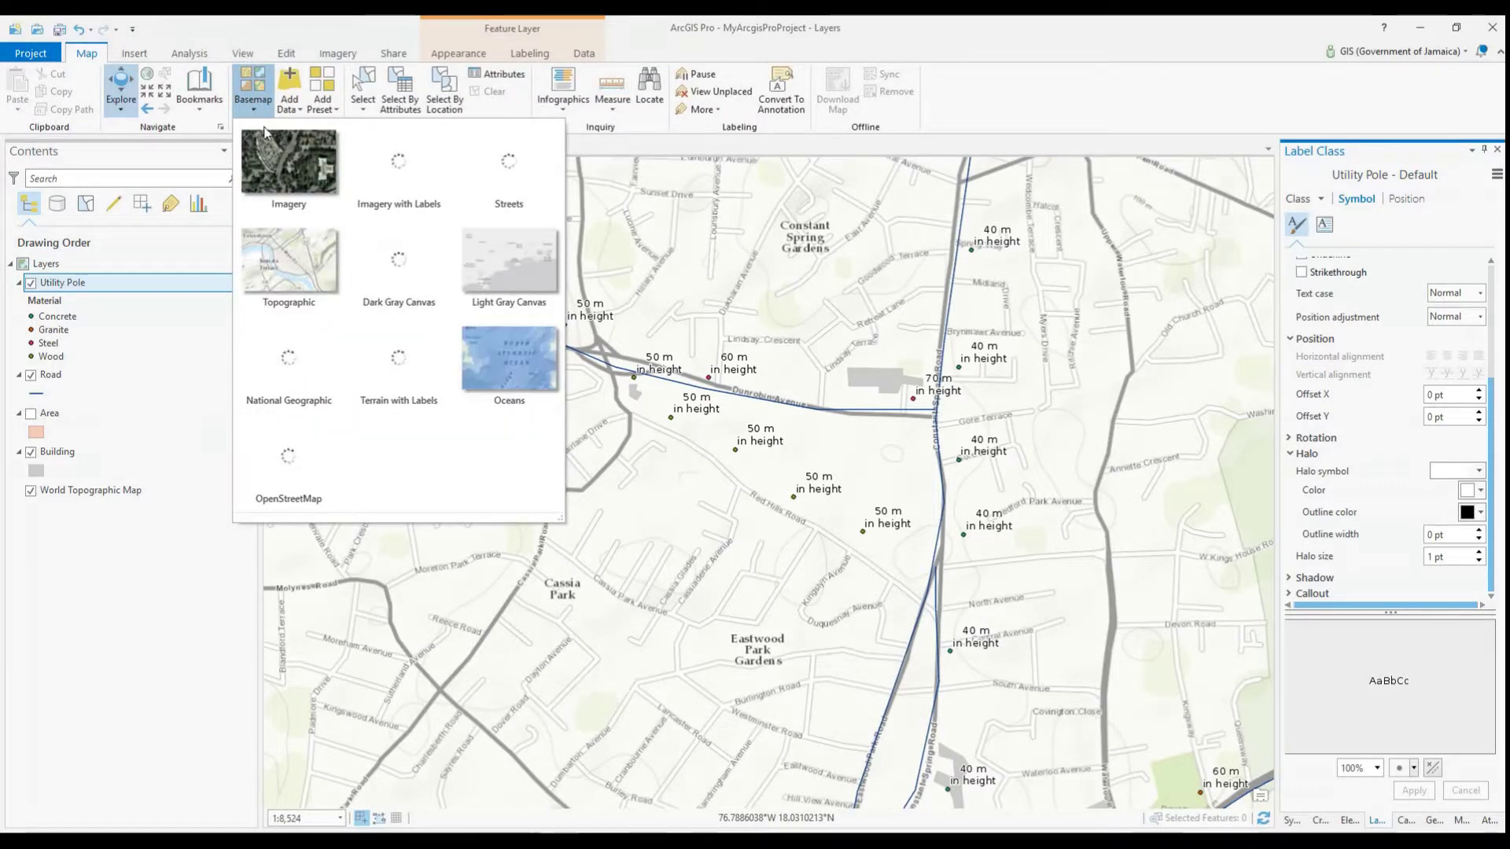
pyautogui.click(285, 169)
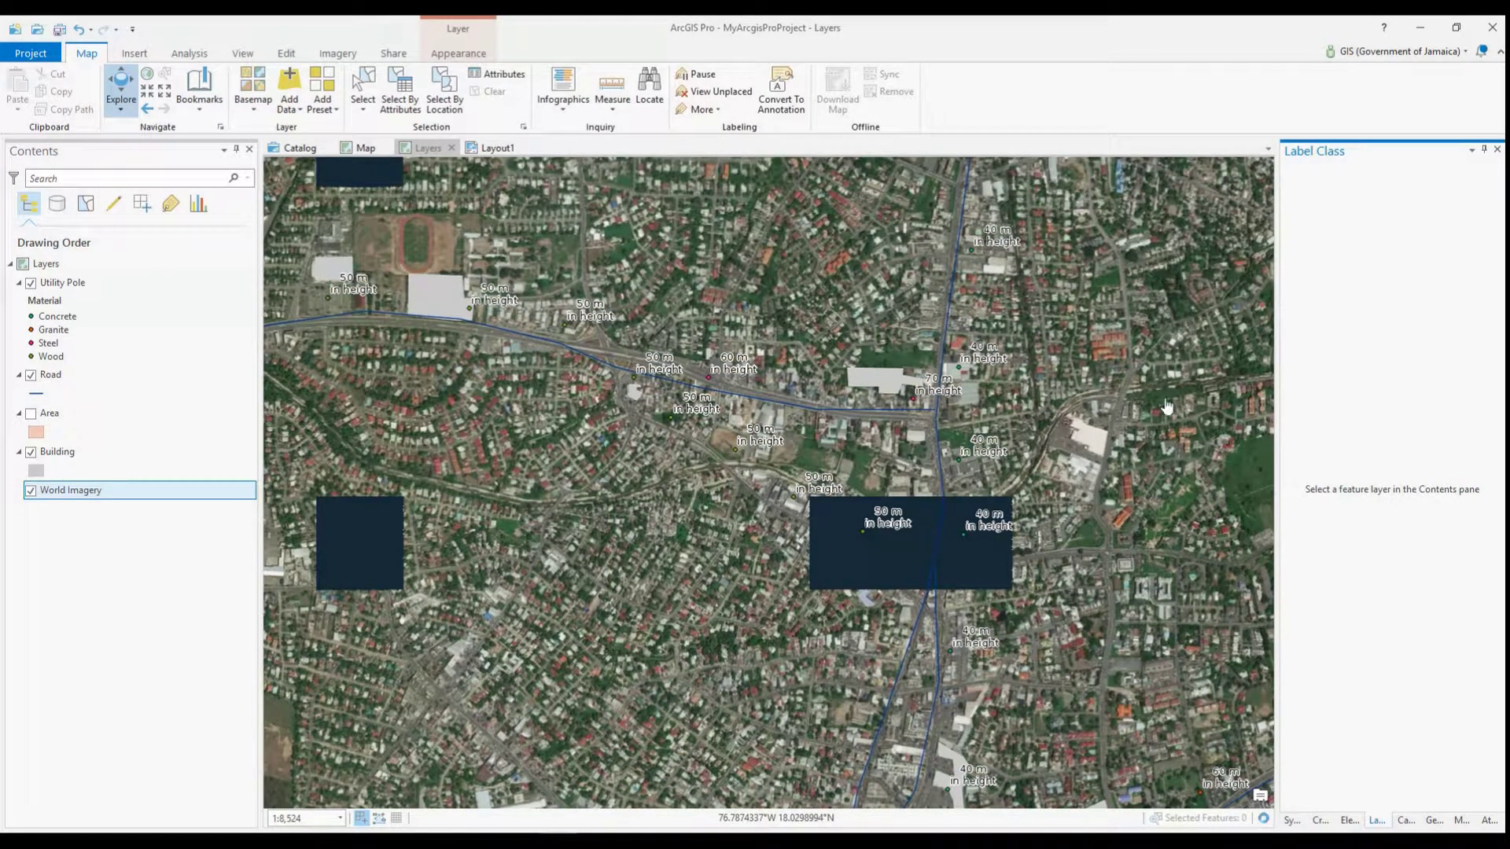
# Reselect the Utility Pole layer, set its label halo color to yellow, and apply it, keeping the halo size at 1 pt
pyautogui.rightClick(56, 287)
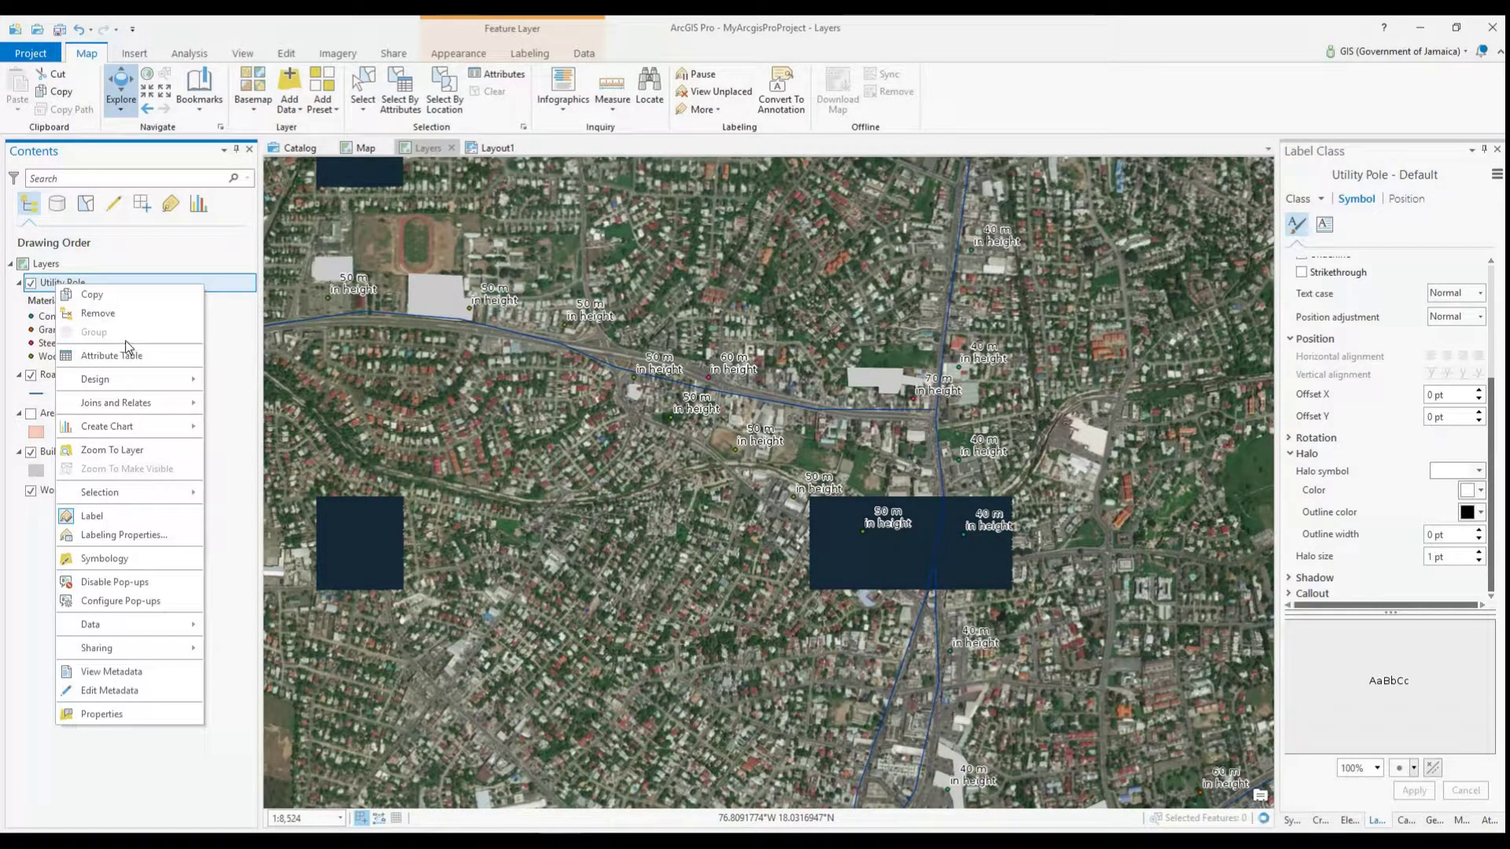
pyautogui.click(1362, 154)
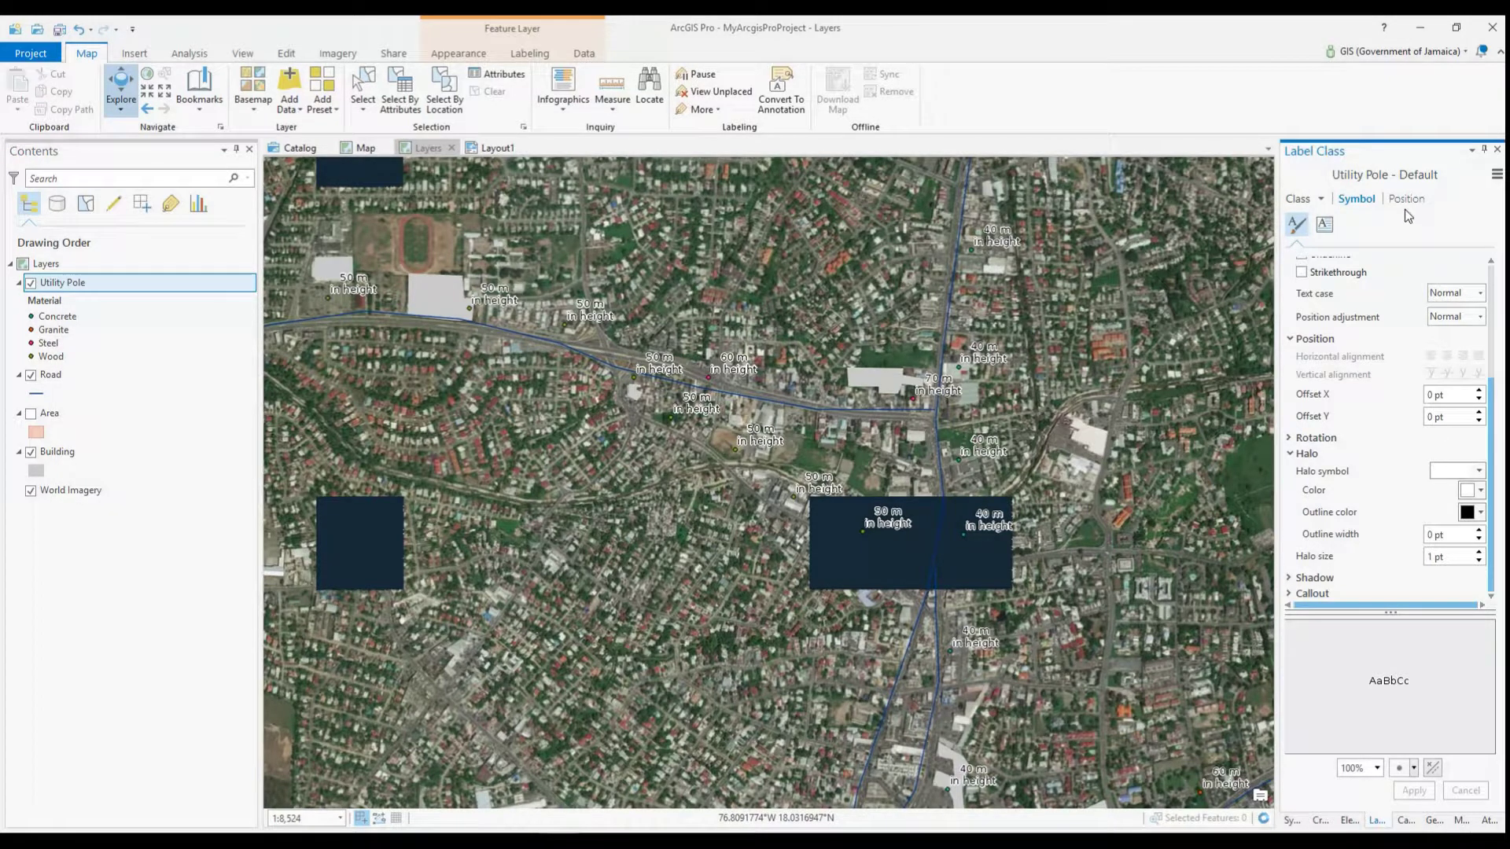
pyautogui.click(1481, 491)
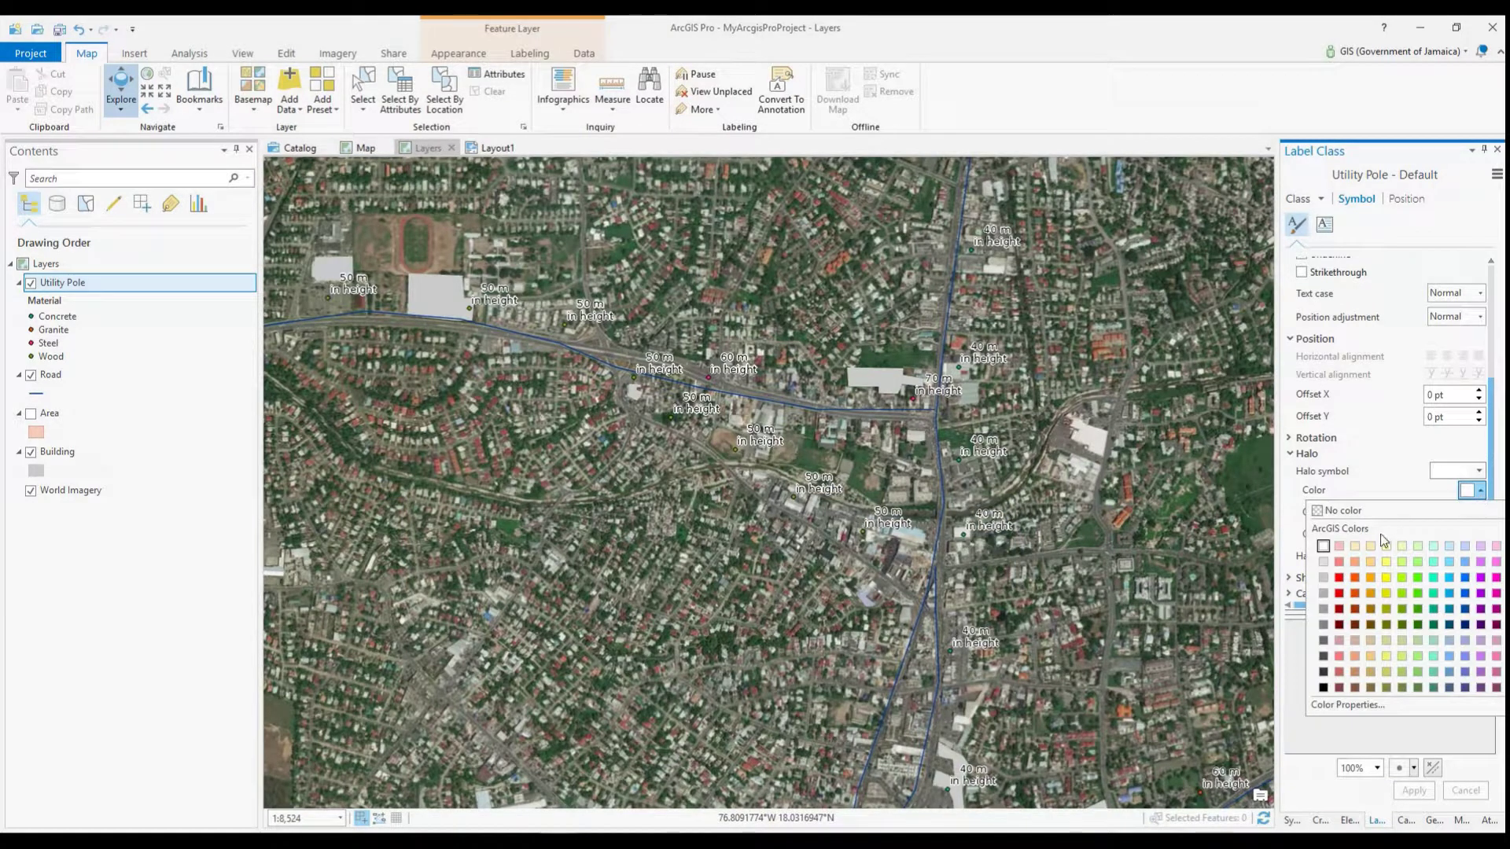
pyautogui.click(1386, 563)
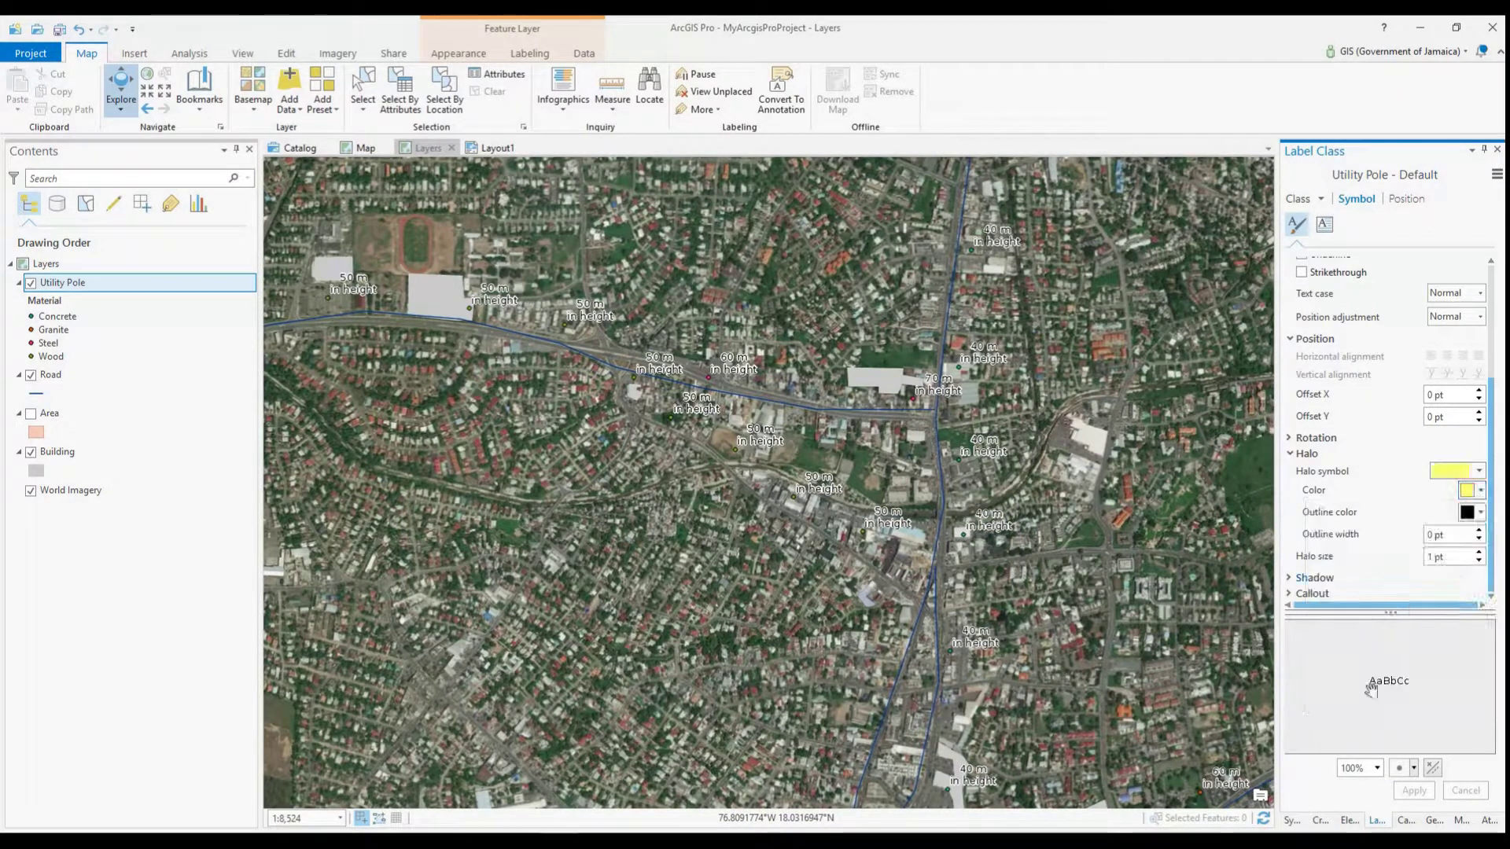
pyautogui.click(1403, 791)
pyautogui.click(1478, 553)
pyautogui.click(1479, 560)
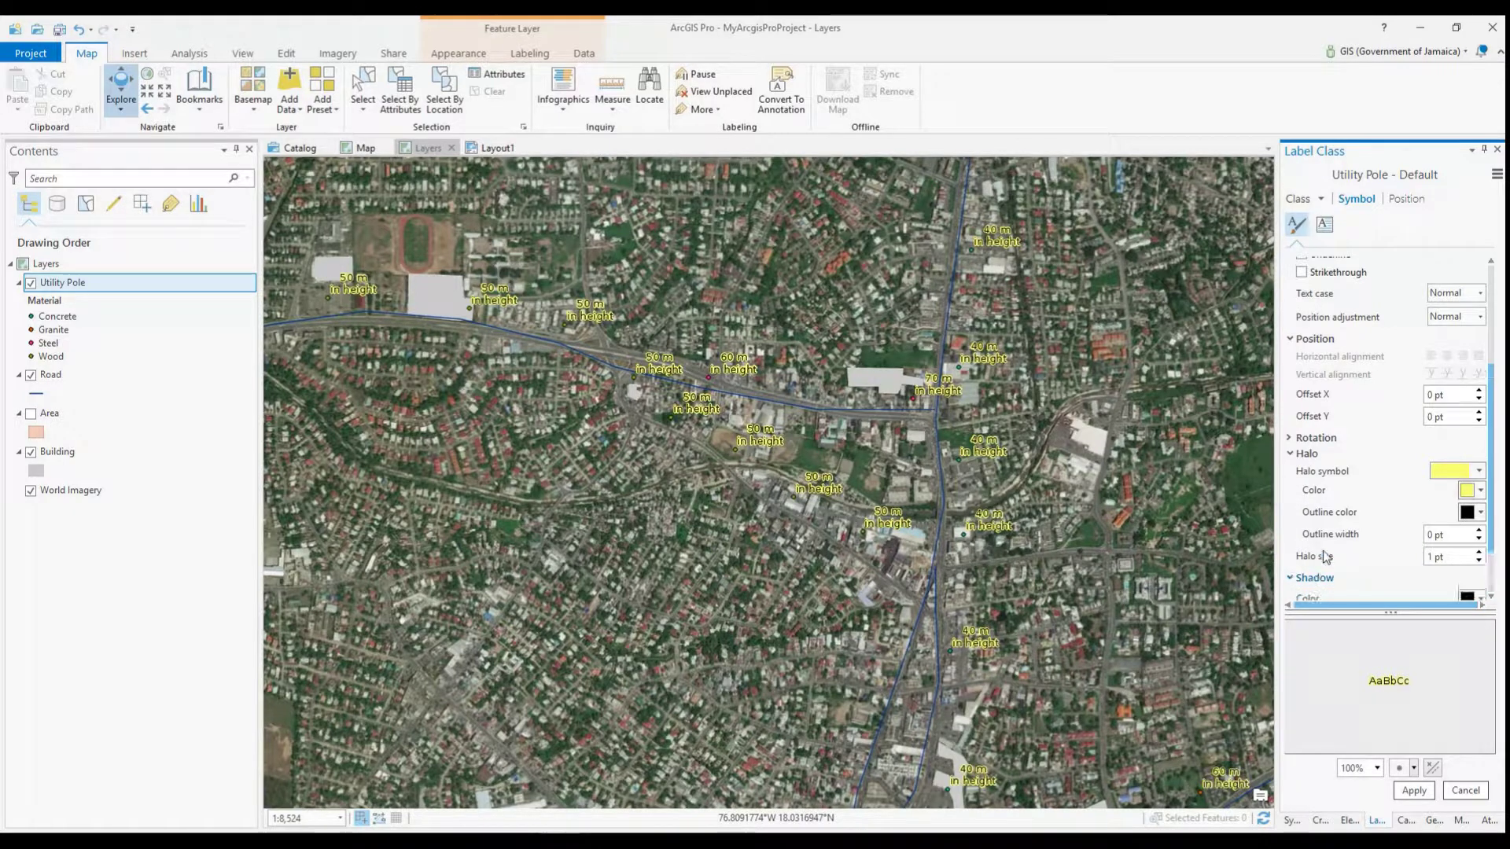
# Set the label callout to Balloon and apply it to the Utility Pole labels
pyautogui.click(1315, 578)
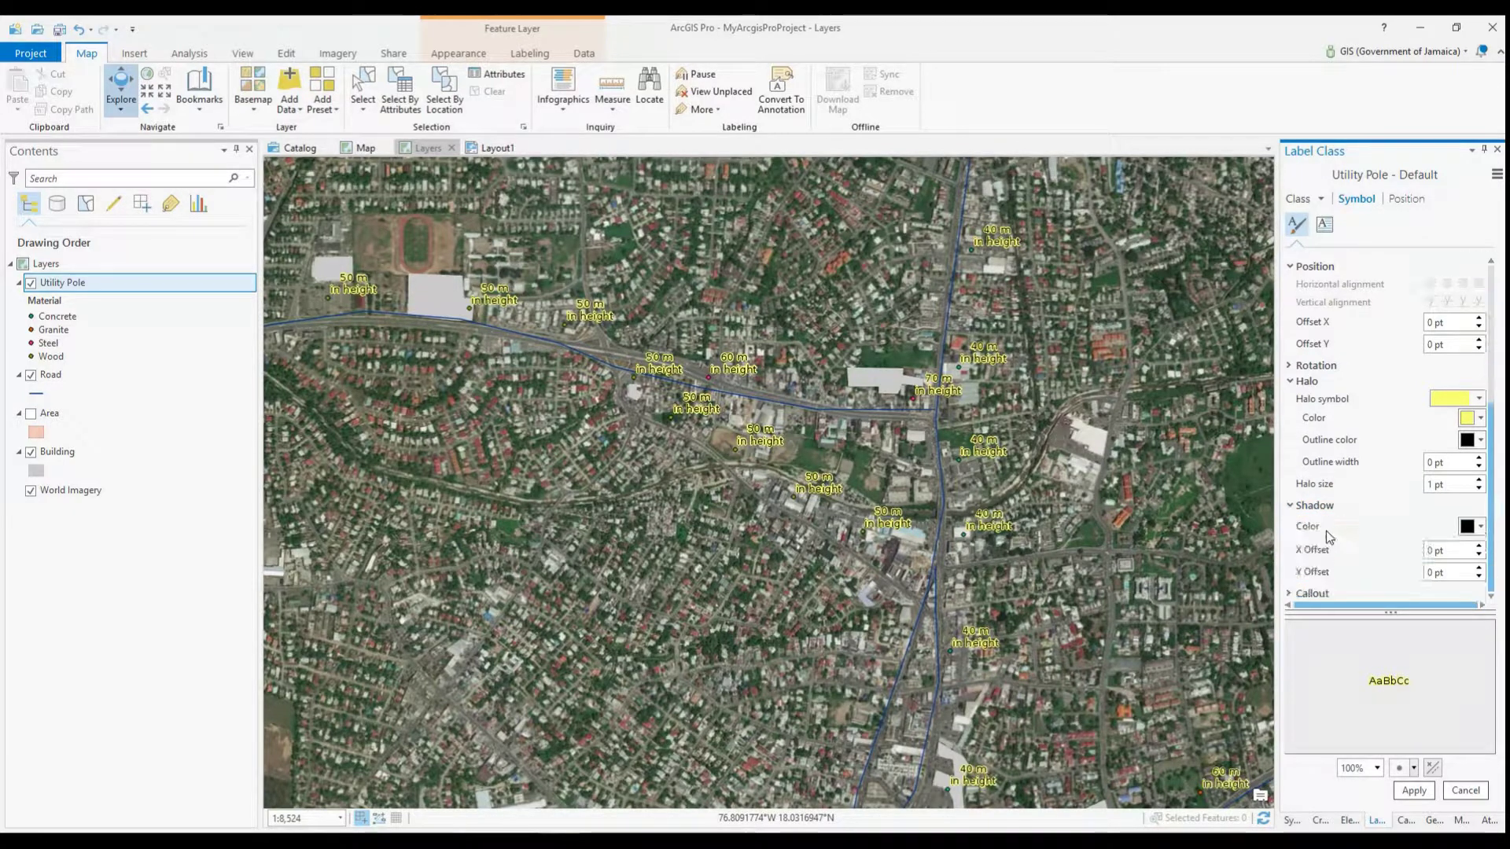
pyautogui.click(1311, 592)
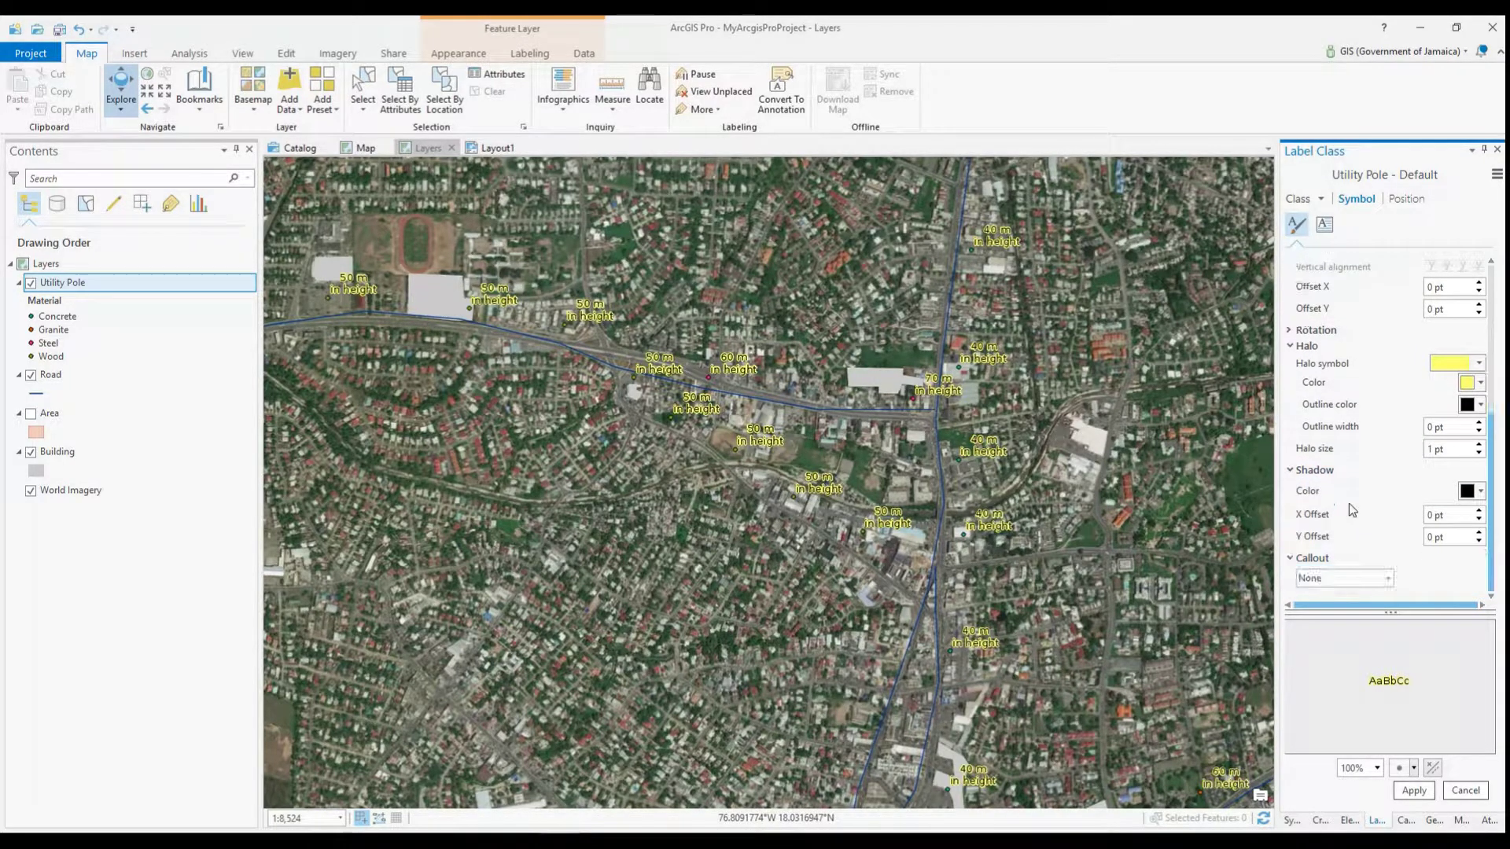
pyautogui.click(1388, 580)
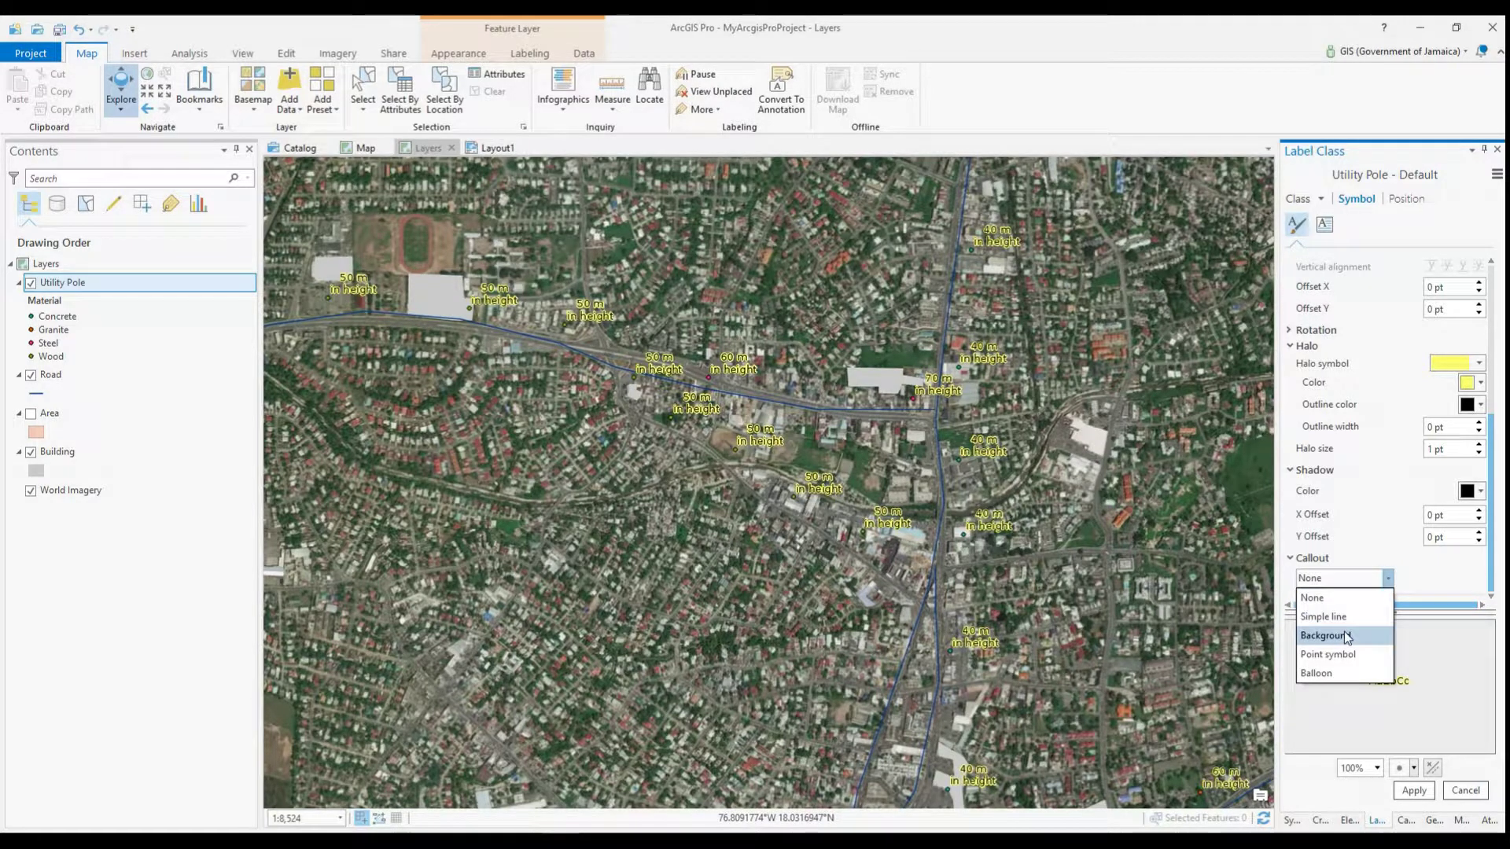
pyautogui.click(1337, 673)
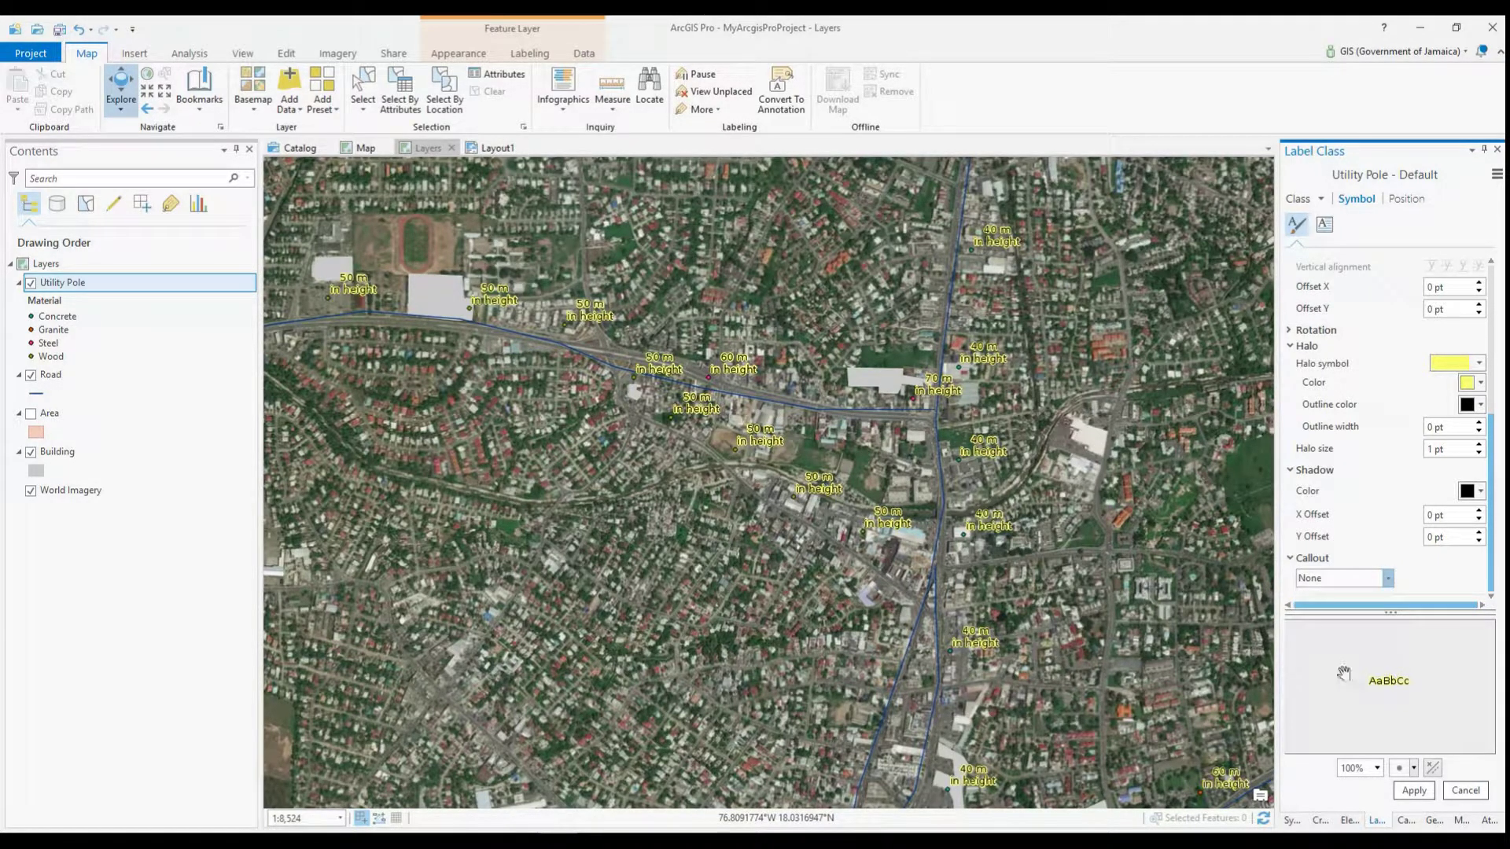
pyautogui.click(1414, 790)
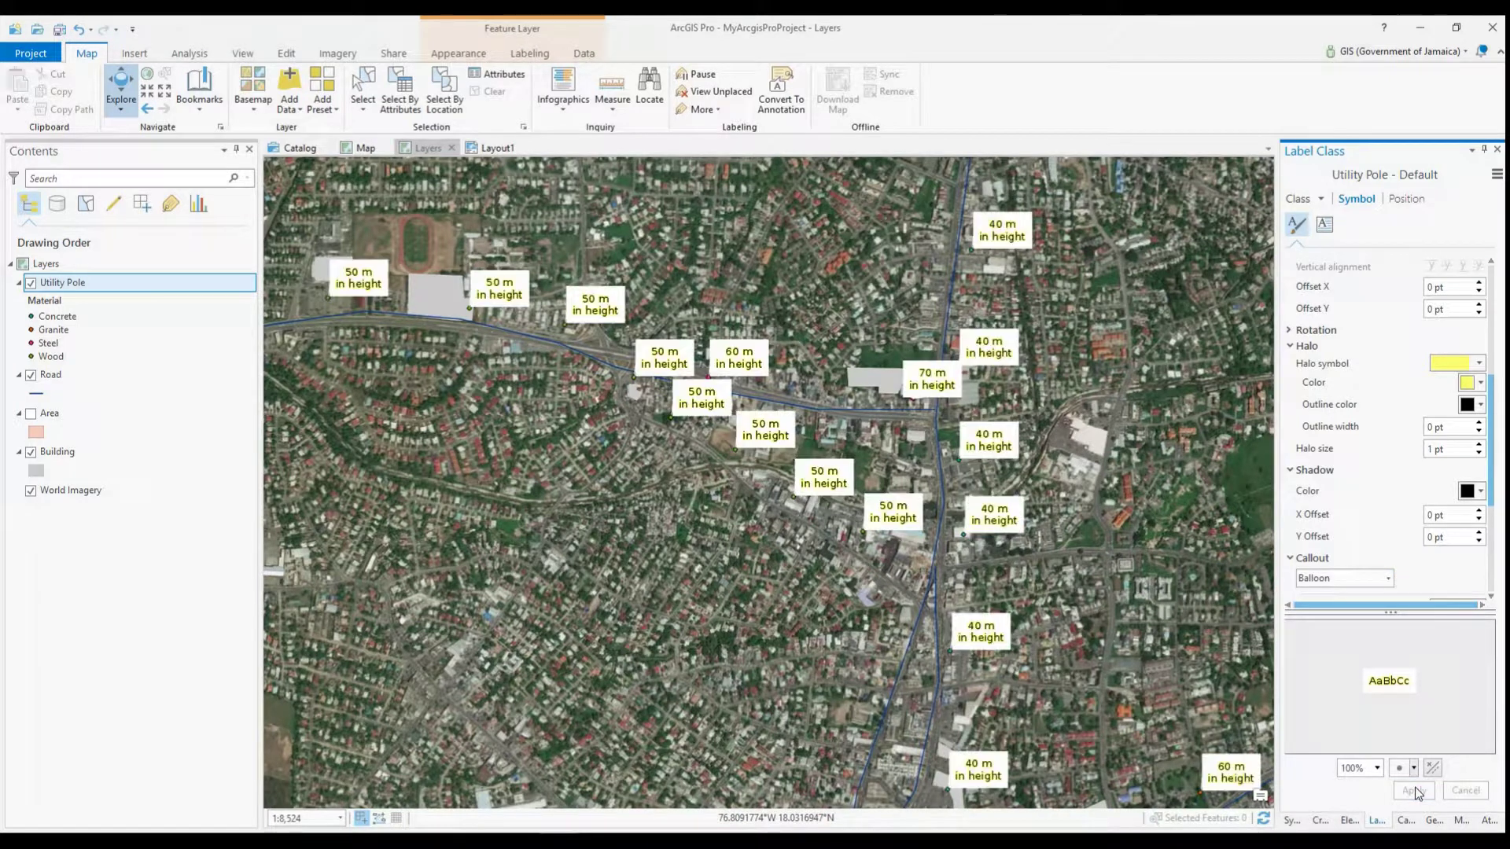
# Switch the label callout to Simple line and apply it
pyautogui.click(1388, 581)
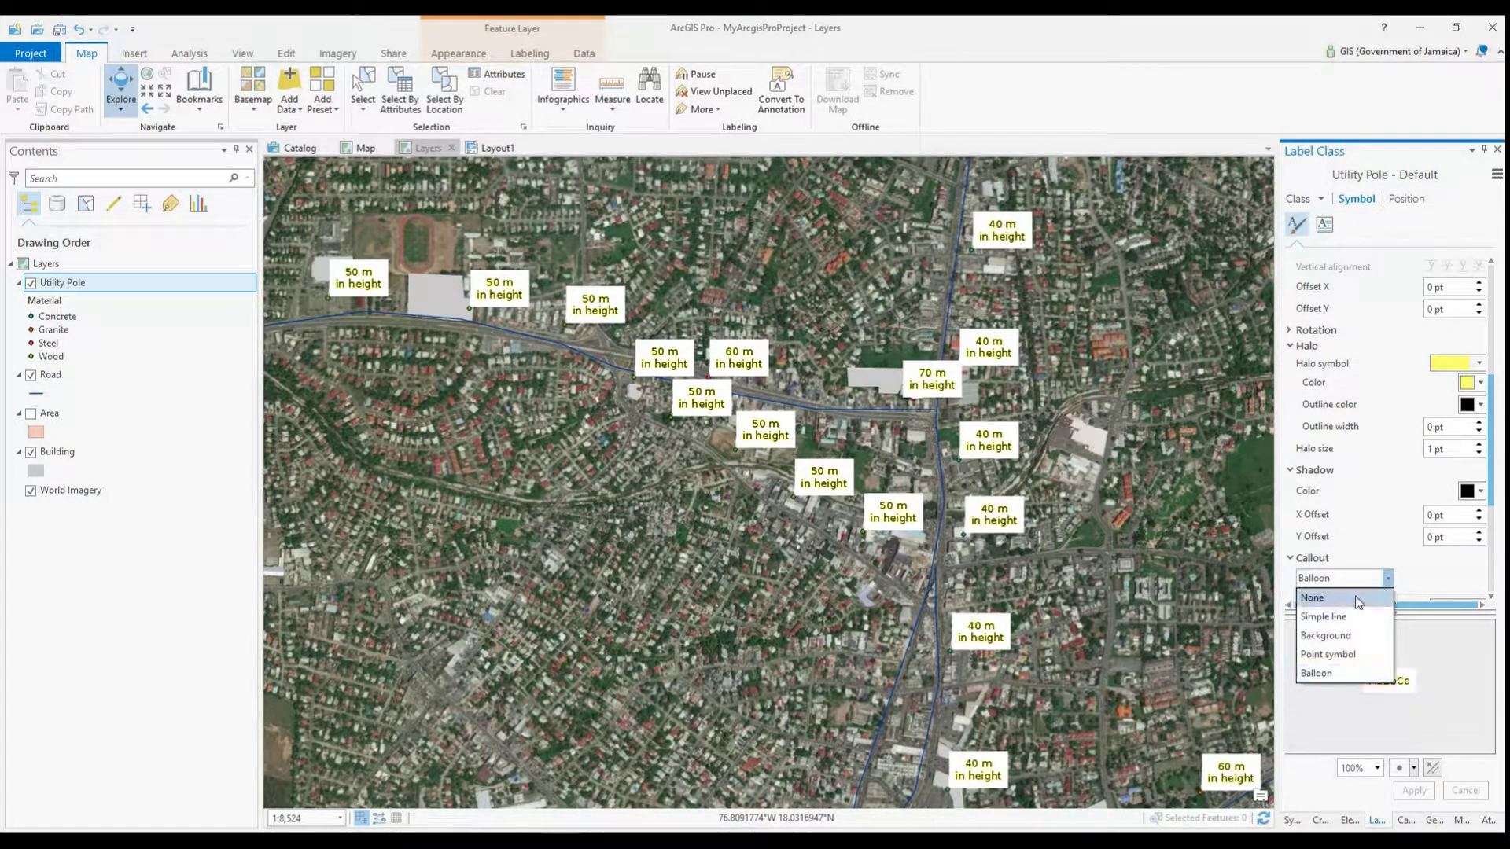
pyautogui.press('Escape')
pyautogui.press('Down')
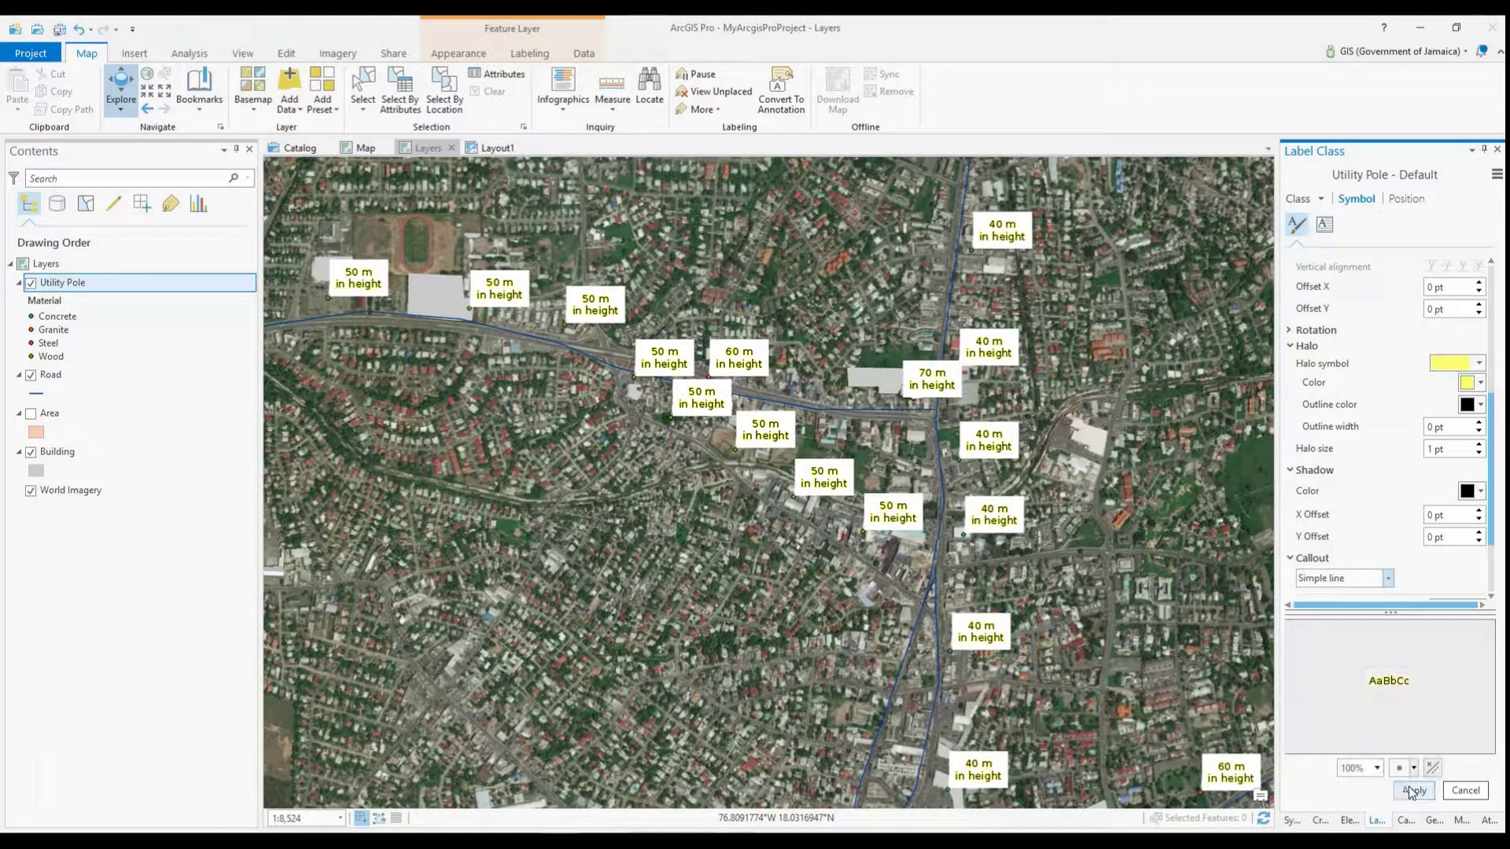
pyautogui.click(1412, 791)
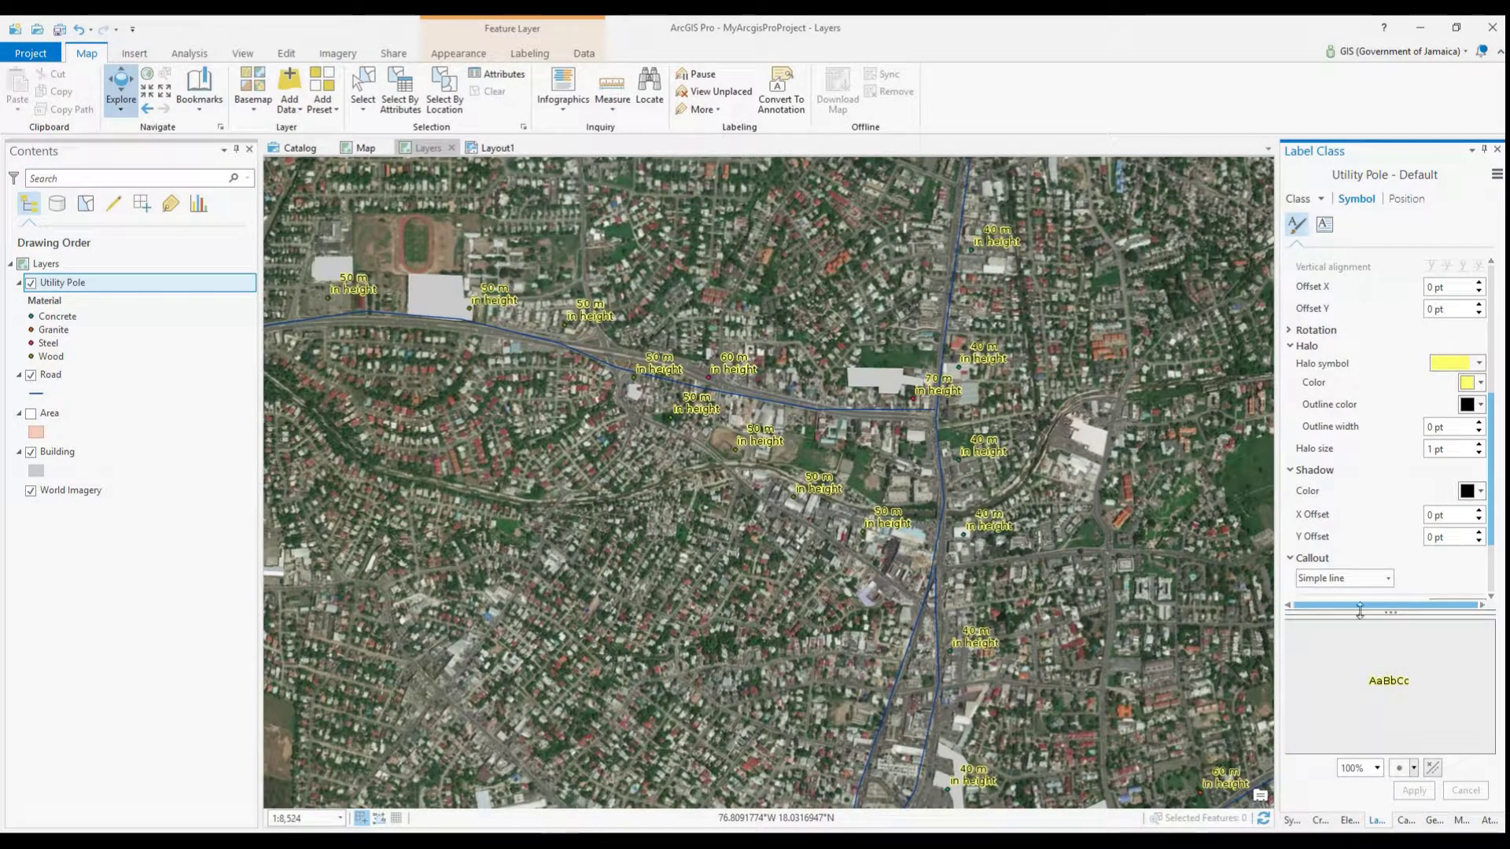
# Reset the label callout to None, apply it, and return to the text appearance settings
pyautogui.click(1387, 582)
pyautogui.click(1355, 596)
pyautogui.click(1413, 790)
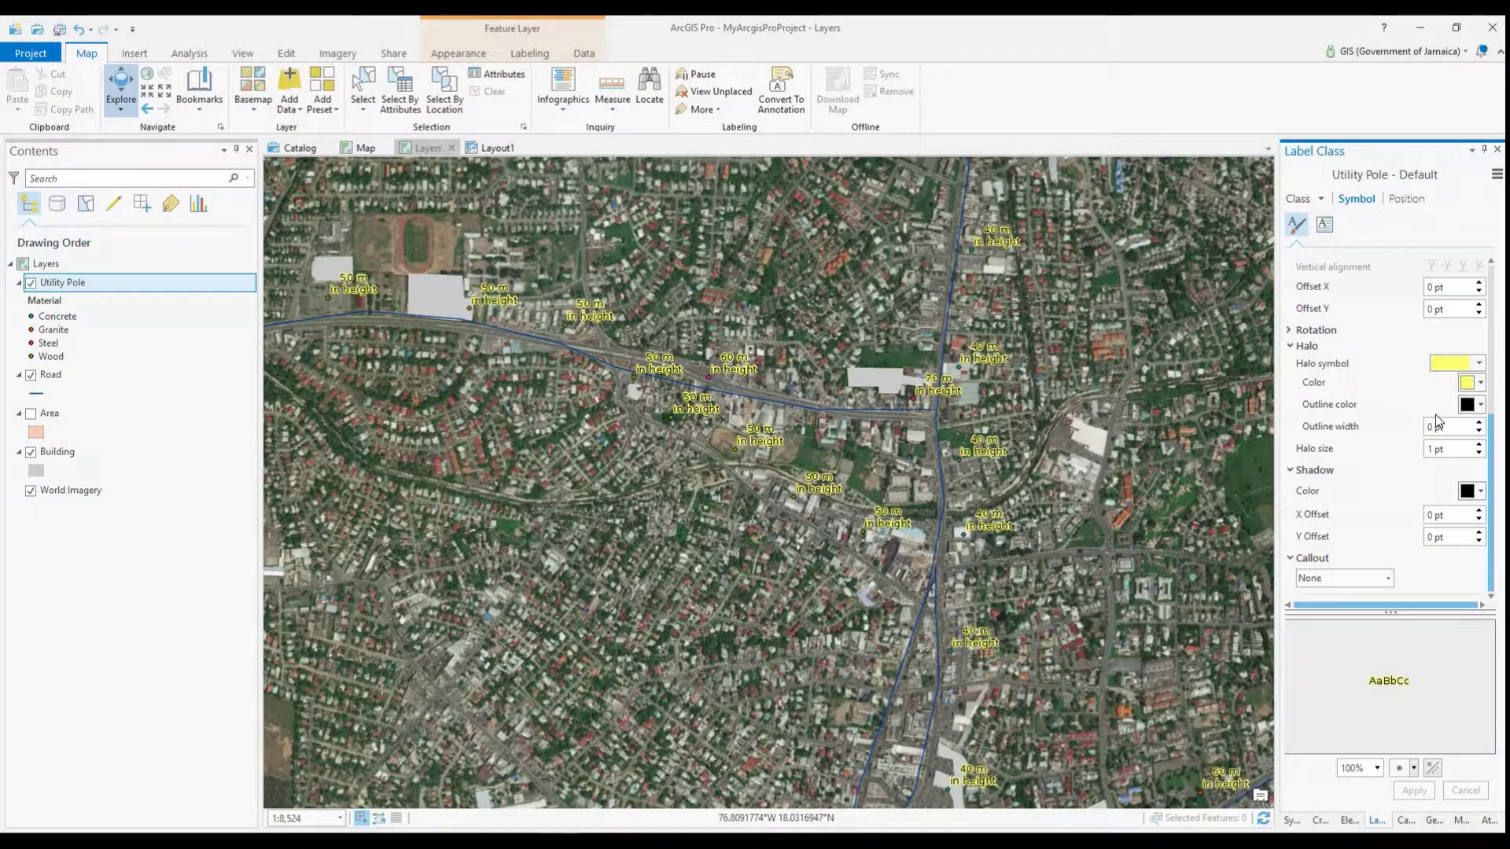
pyautogui.scroll(5, 1435, 415)
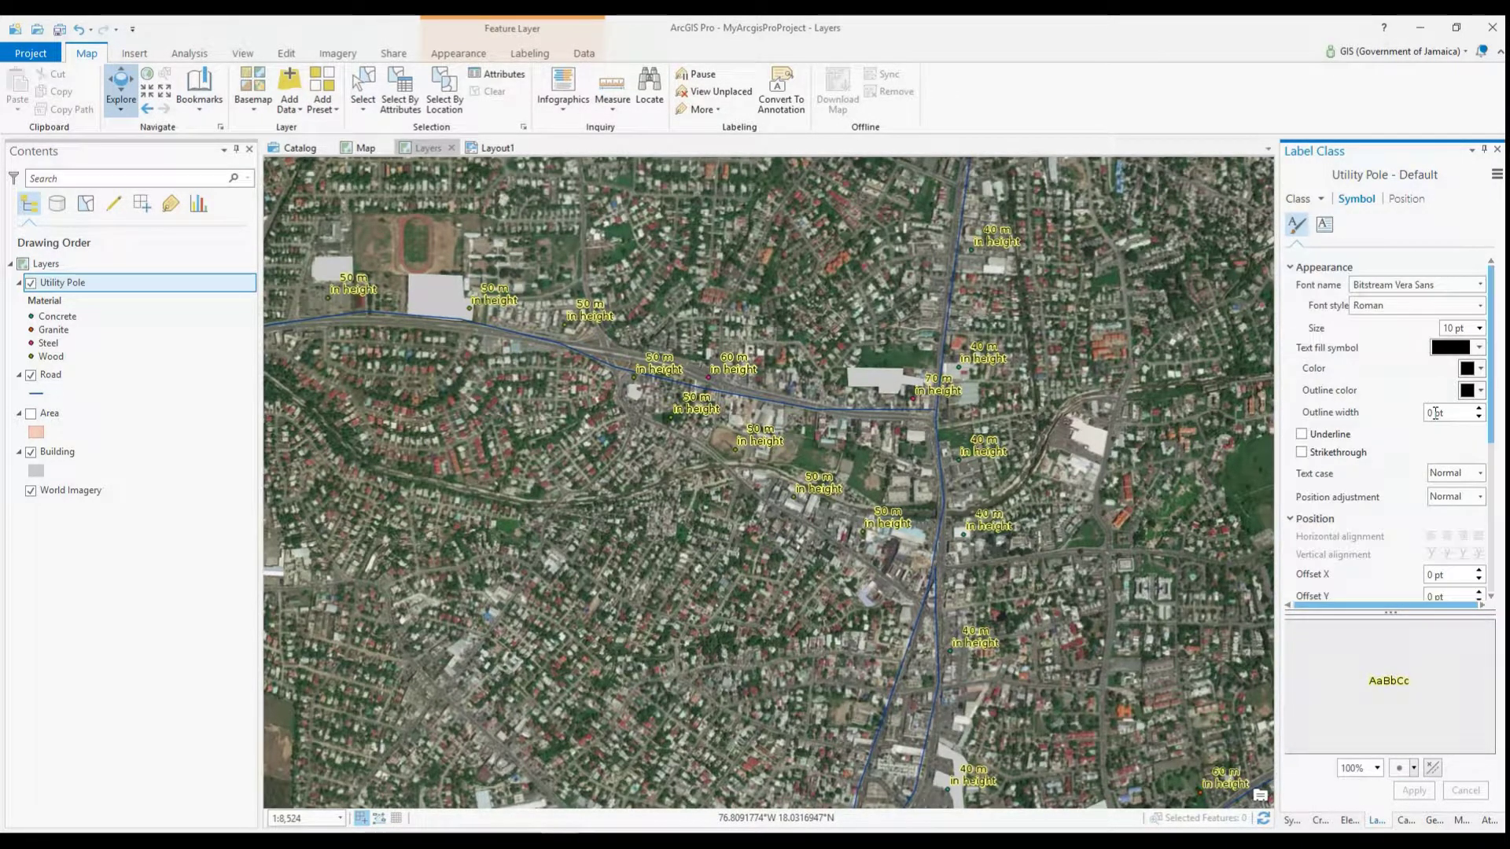
# Examine the placement, text formatting and conflict resolution options for the Utility Pole labels
pyautogui.click(1405, 199)
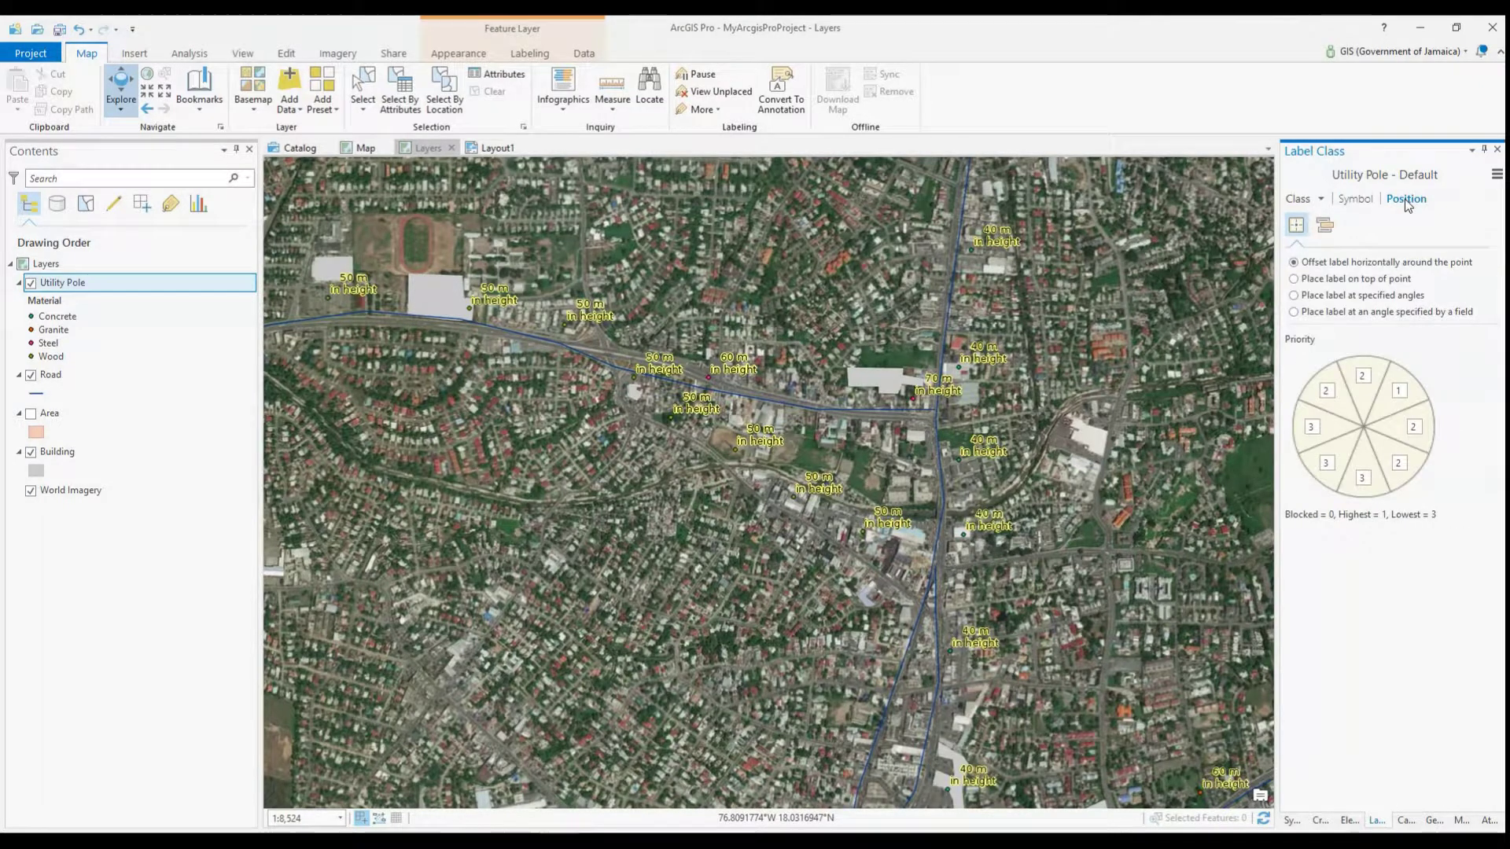
pyautogui.click(1356, 199)
pyautogui.click(1327, 226)
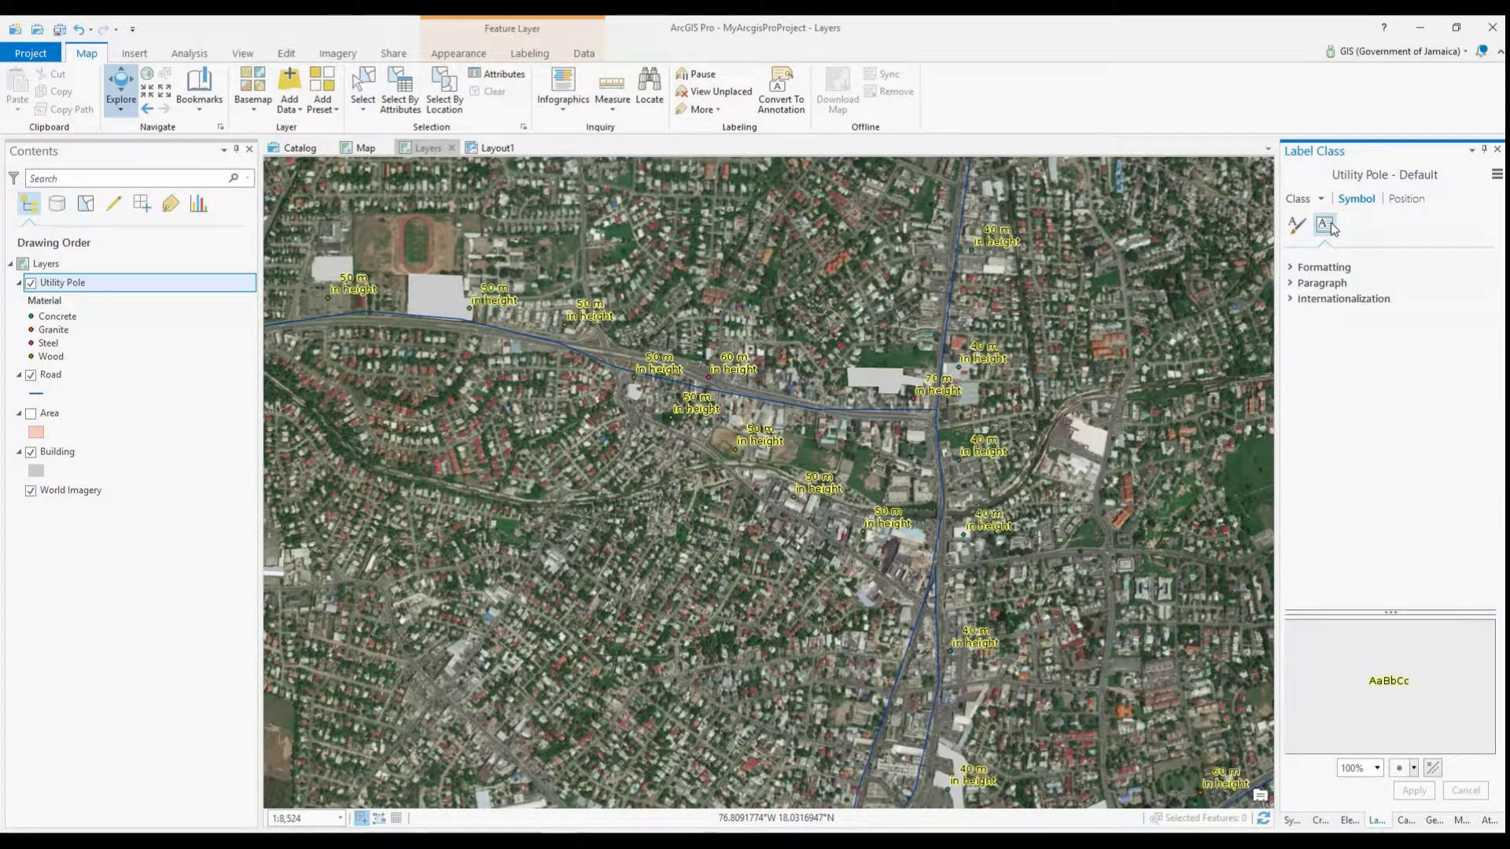
pyautogui.click(1315, 266)
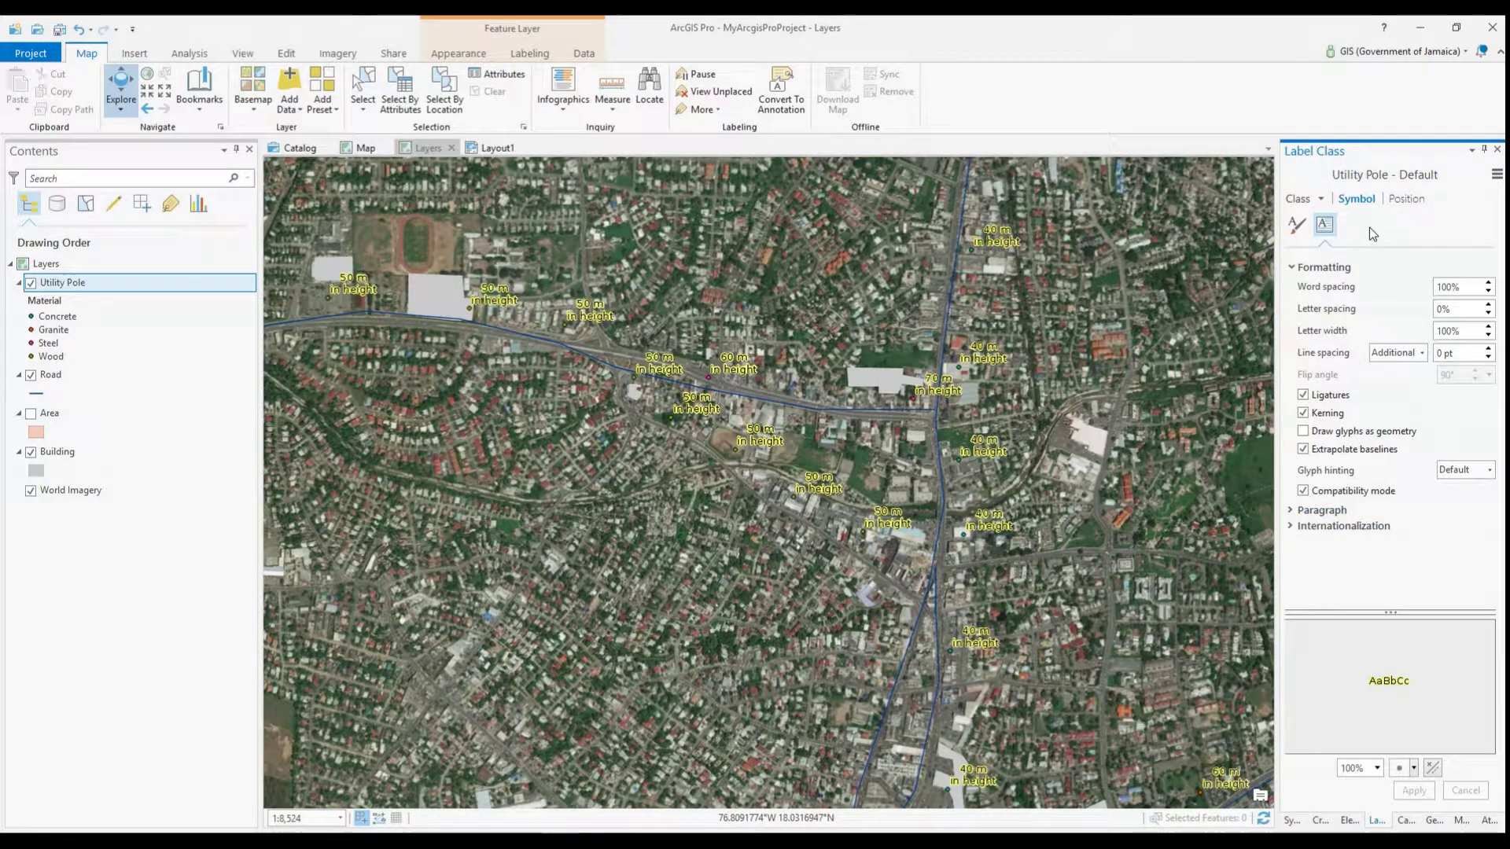
pyautogui.click(1397, 201)
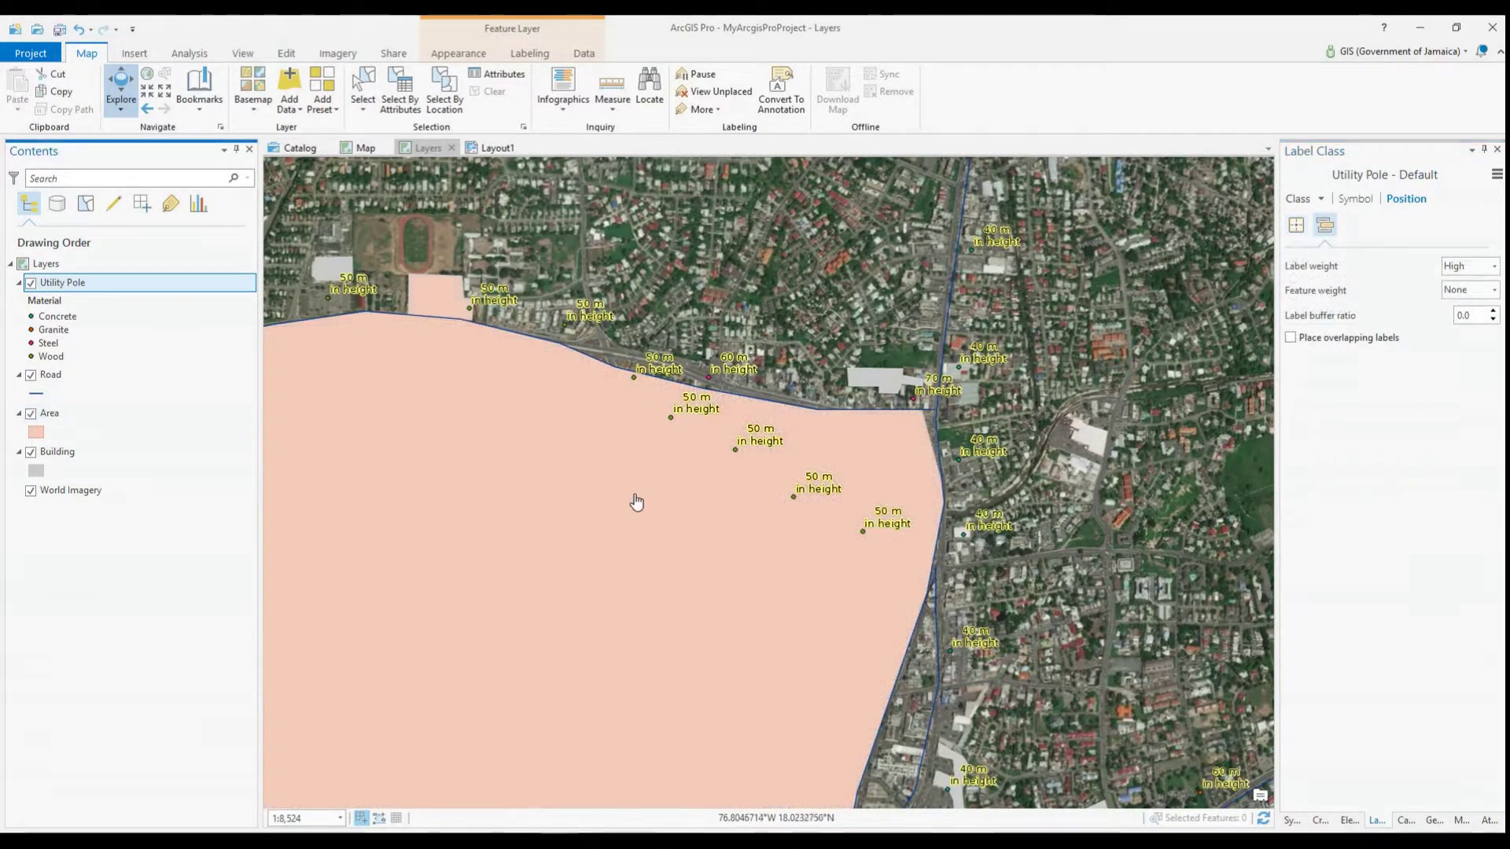
# Symbolize the Area layer's polygons with the Black Outline (2 pts) symbol from the ArcGIS 2D style
pyautogui.scroll(2, 634, 503)
pyautogui.scroll(-4, 634, 509)
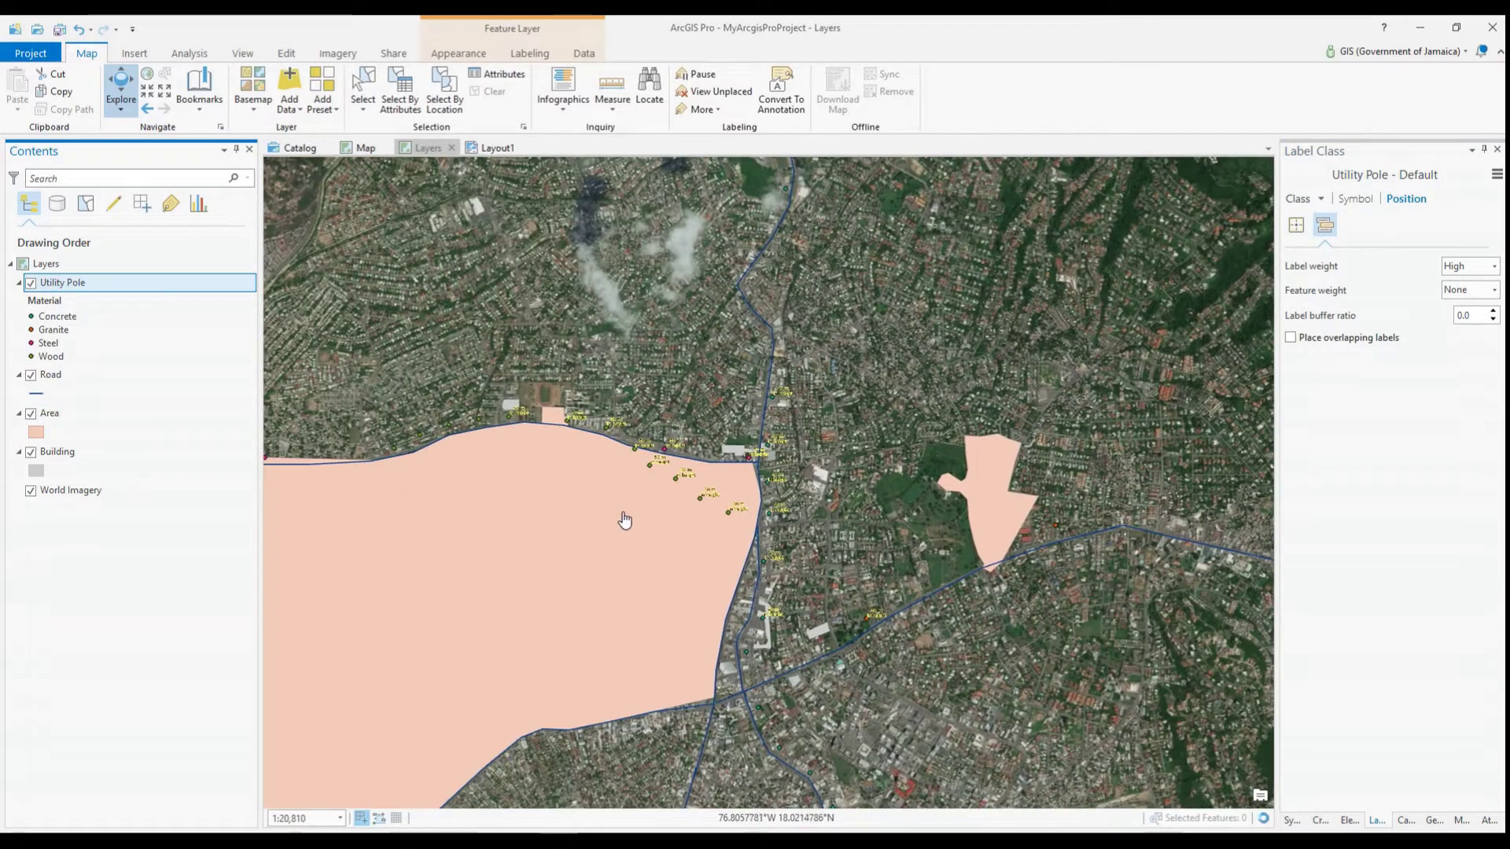
pyautogui.moveTo(595, 557); pyautogui.dragTo(958, 457)
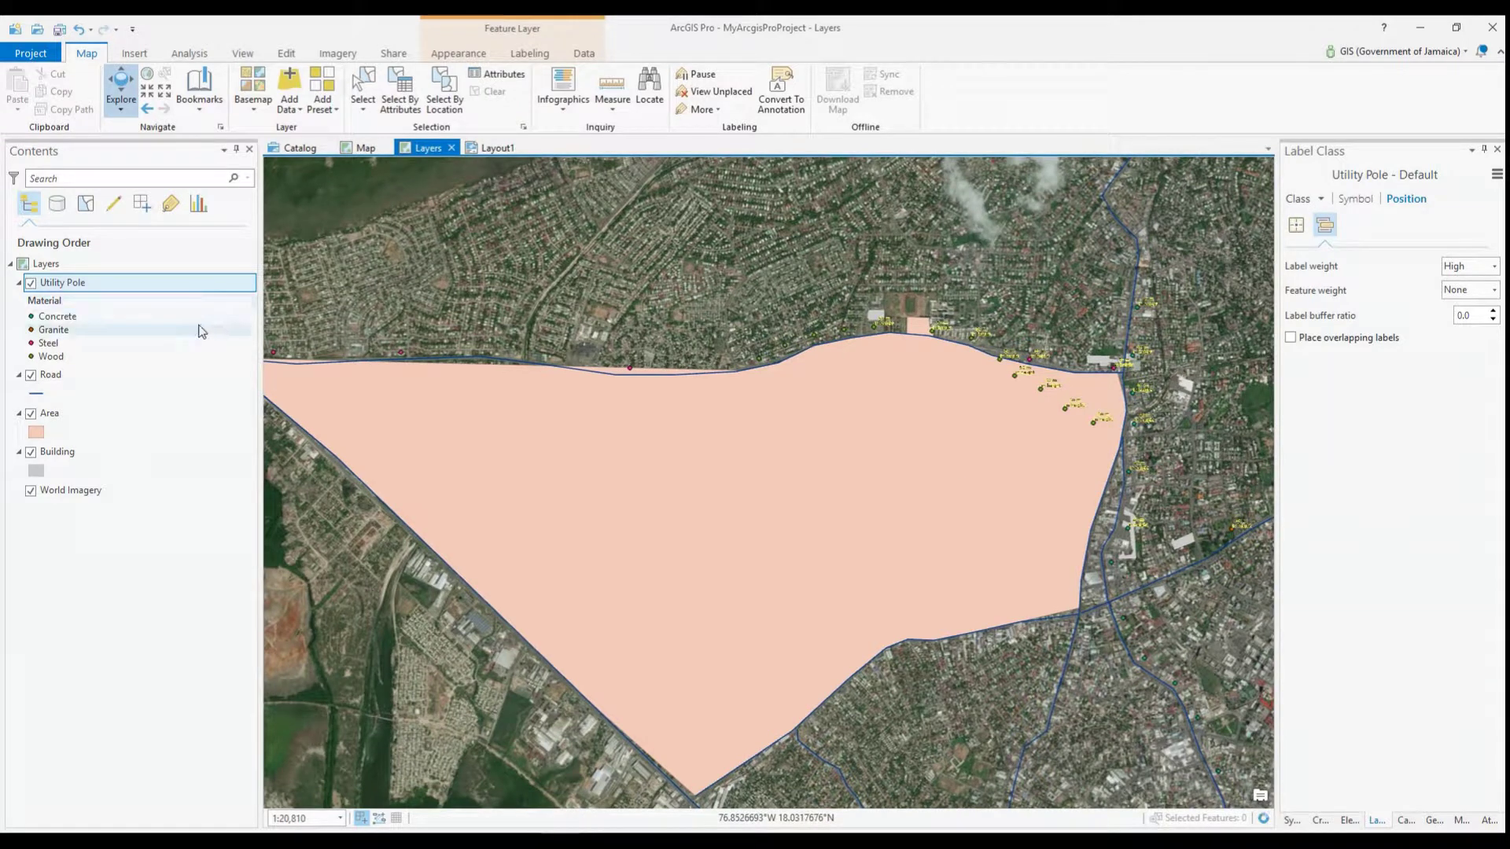
pyautogui.click(41, 434)
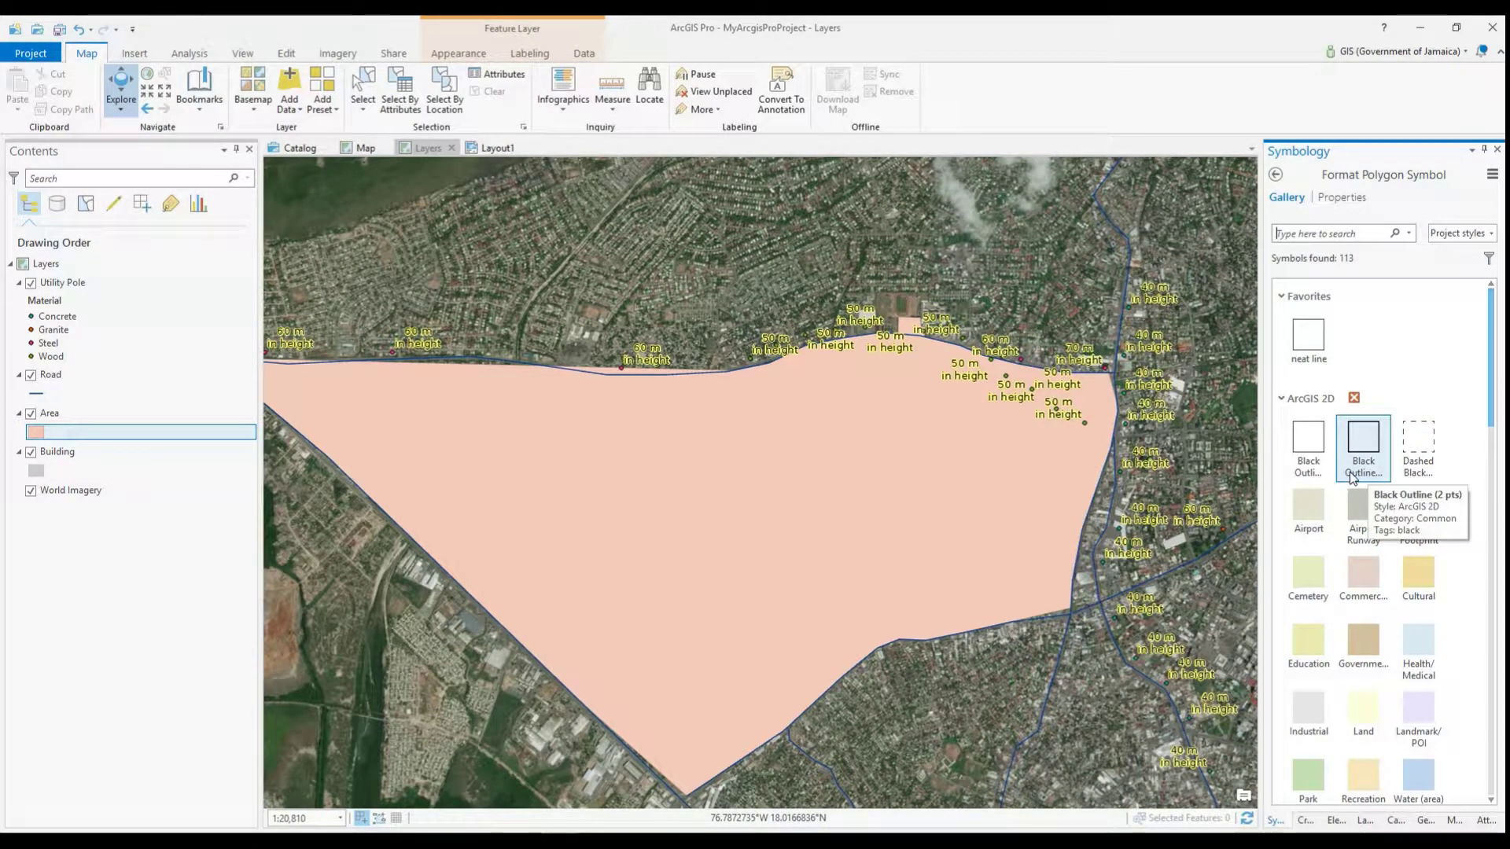
pyautogui.scroll(-1, 1358, 472)
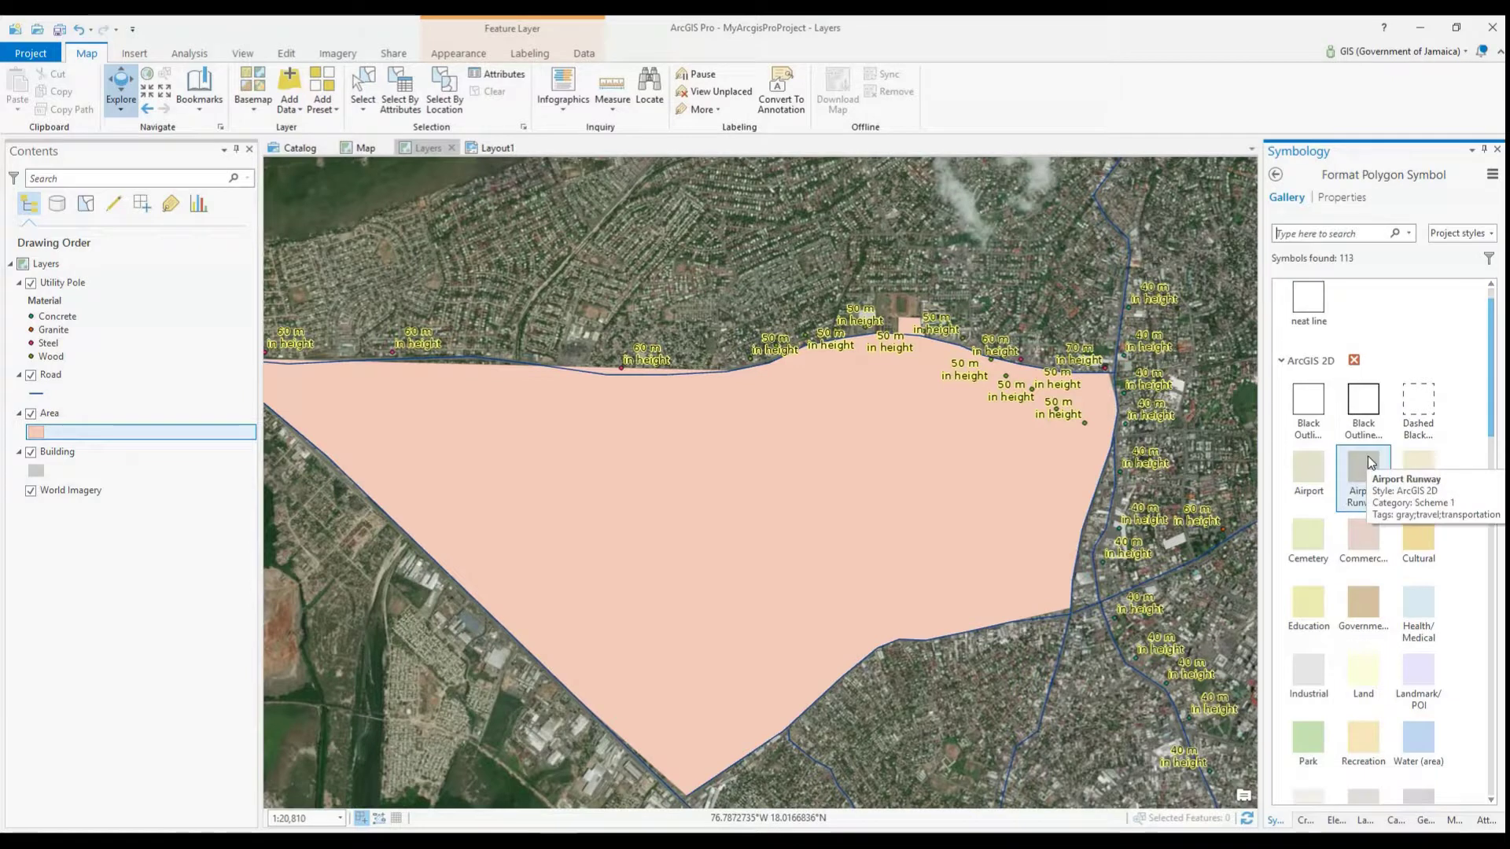
pyautogui.scroll(-1, 1367, 457)
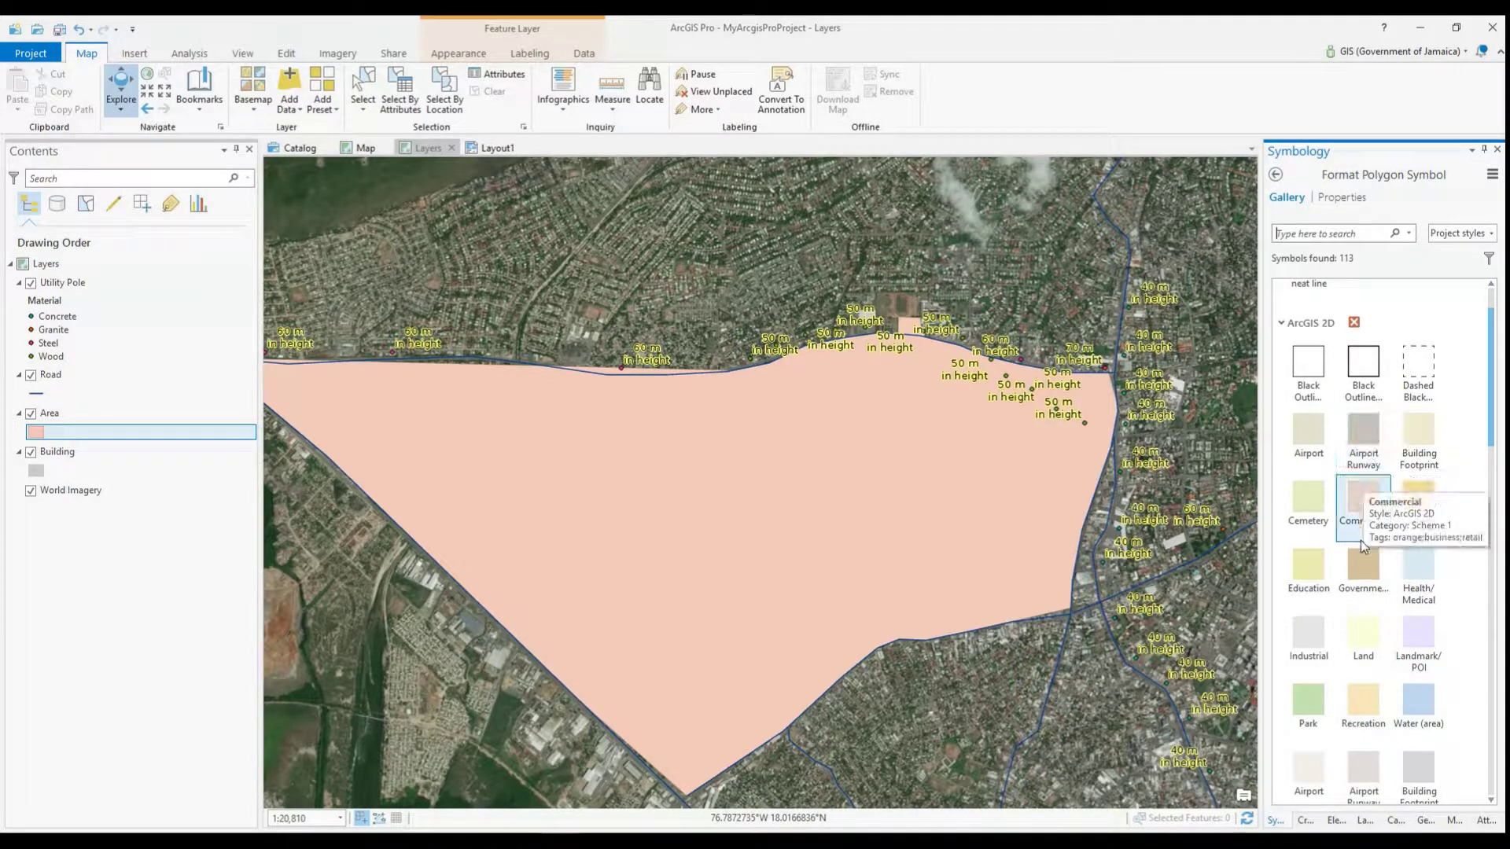
pyautogui.scroll(-1, 1368, 566)
pyautogui.scroll(-1, 1371, 571)
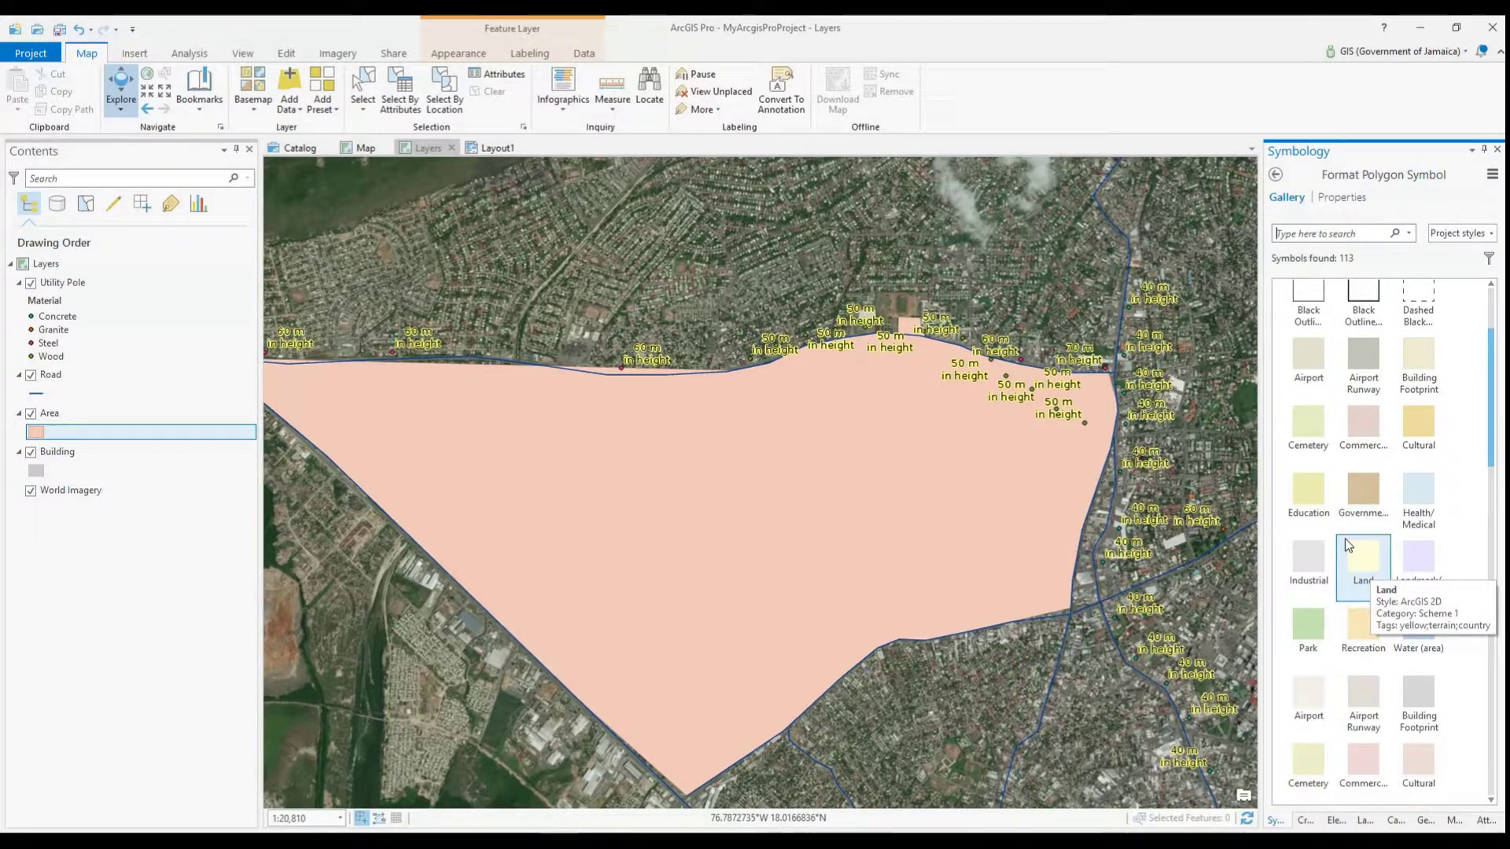
pyautogui.scroll(1, 1350, 538)
pyautogui.click(1365, 333)
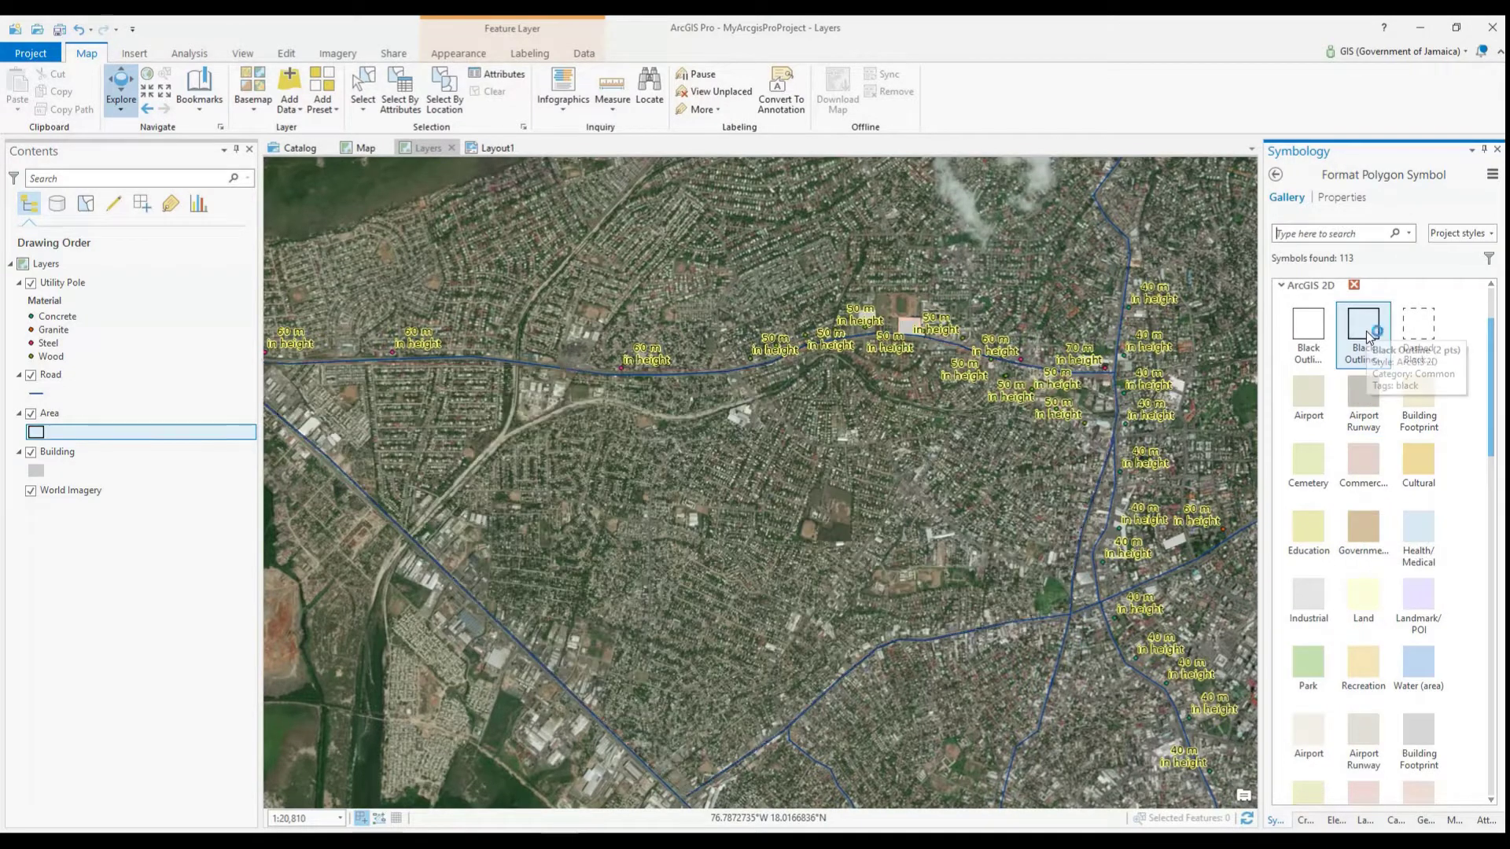
# Change the Area symbol's fill layer from a solid fill to a hatched fill
pyautogui.click(1338, 198)
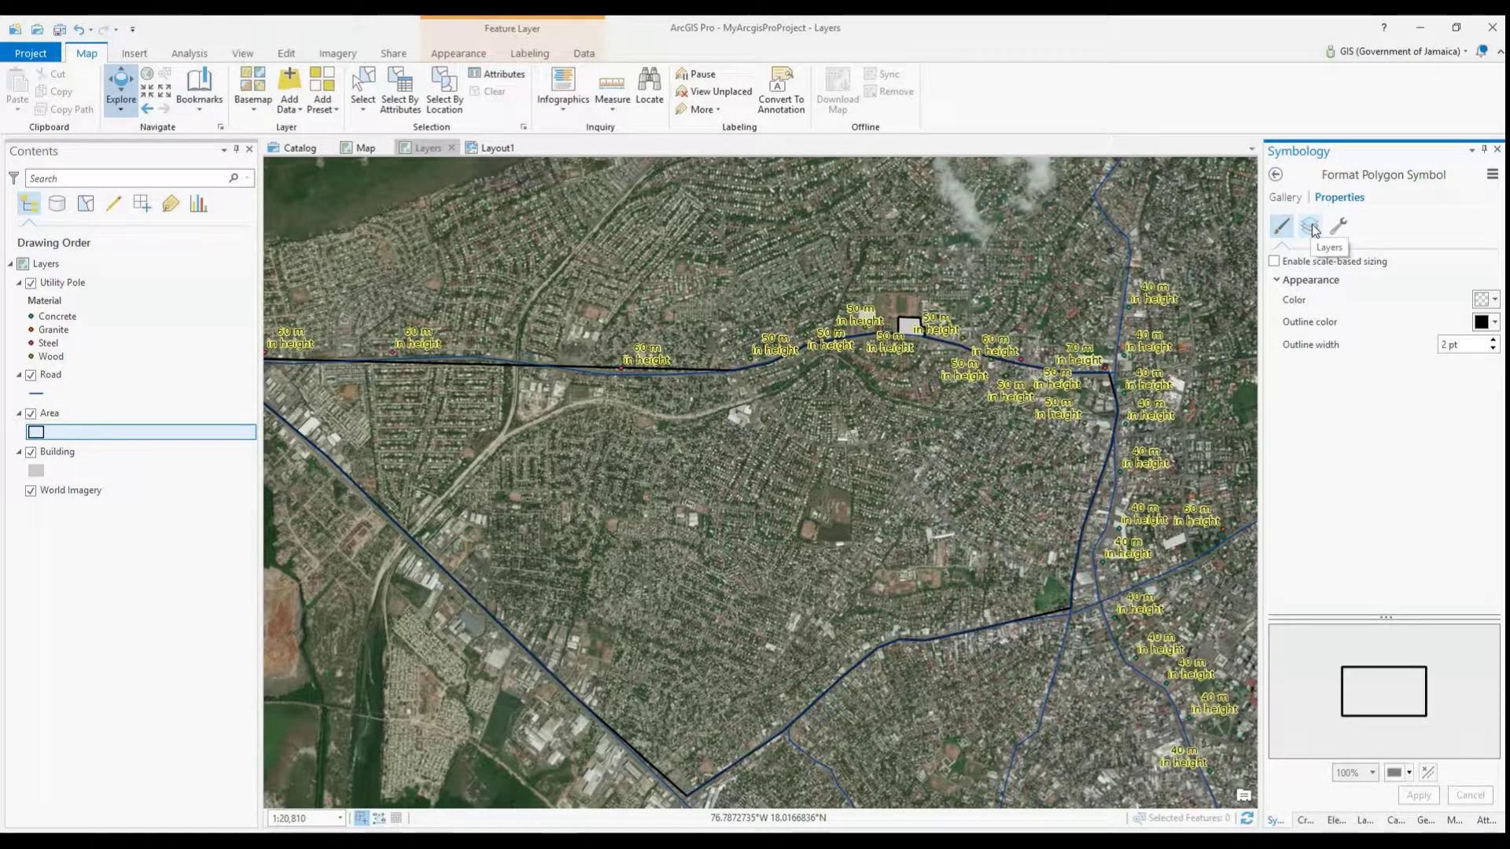
pyautogui.click(1312, 229)
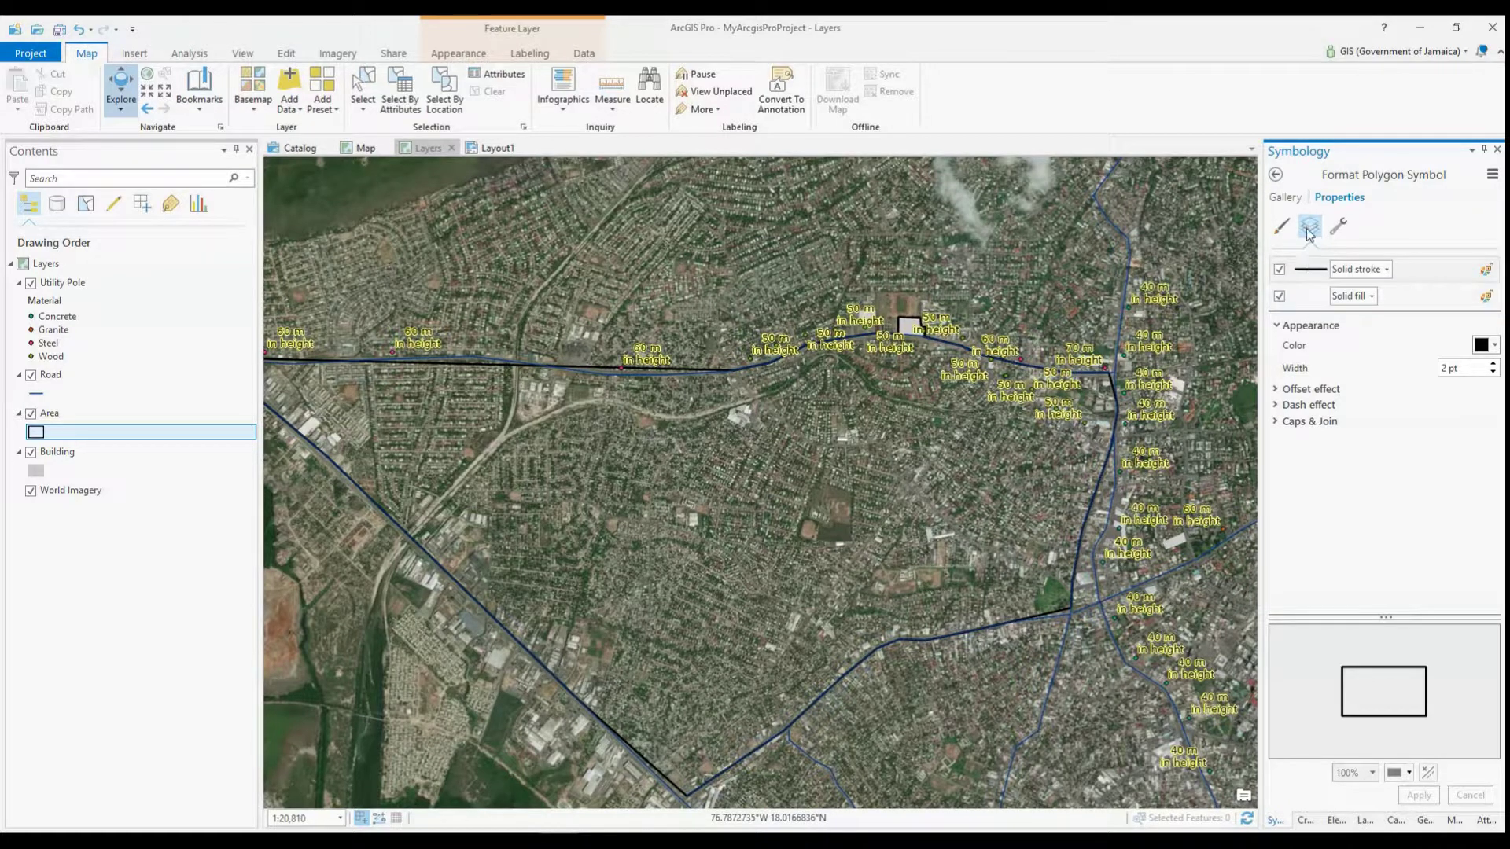
pyautogui.click(1283, 228)
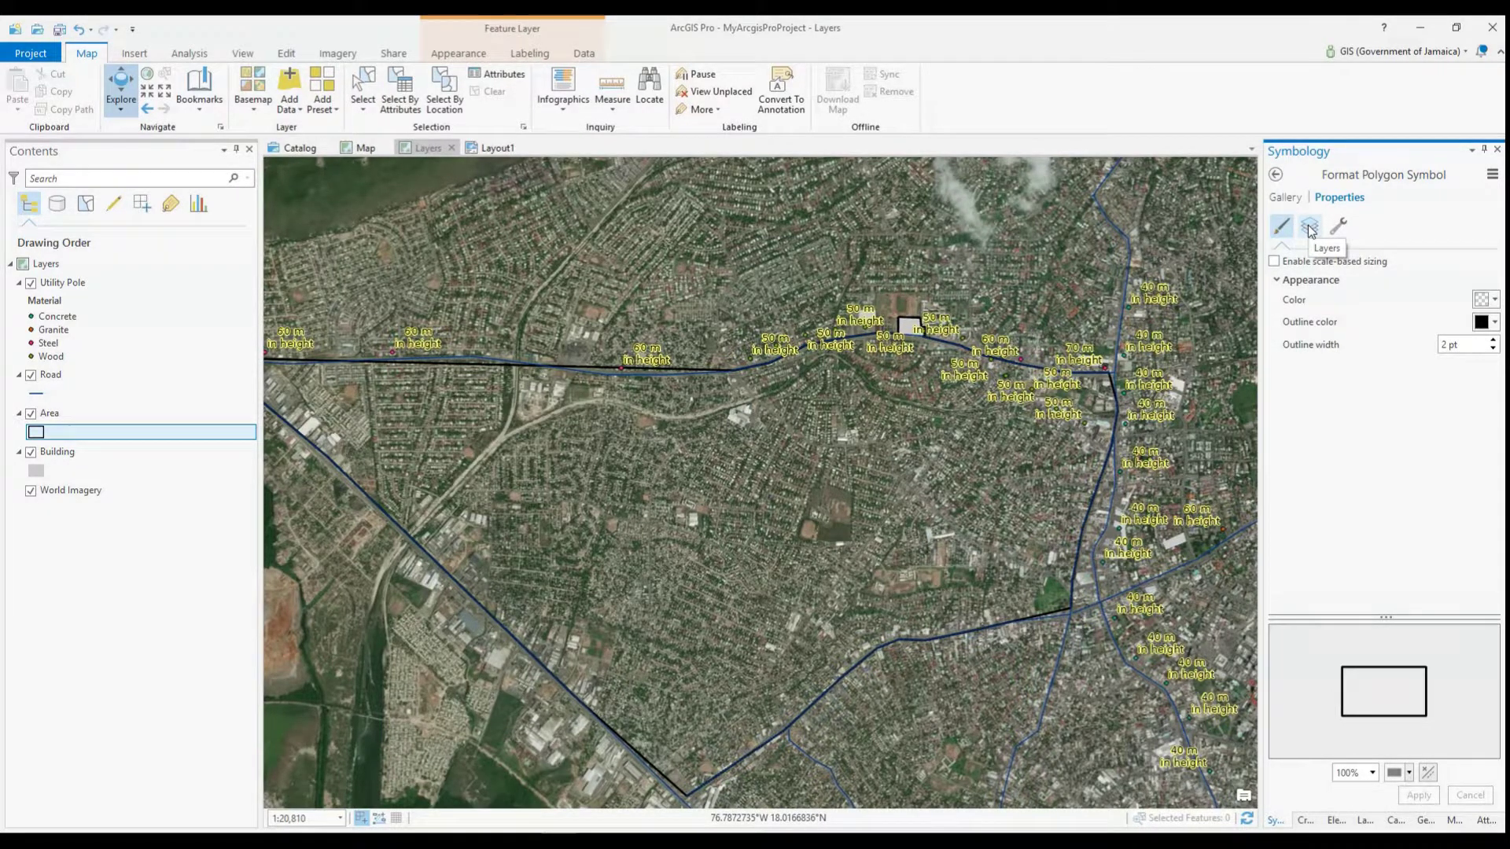
pyautogui.click(1310, 229)
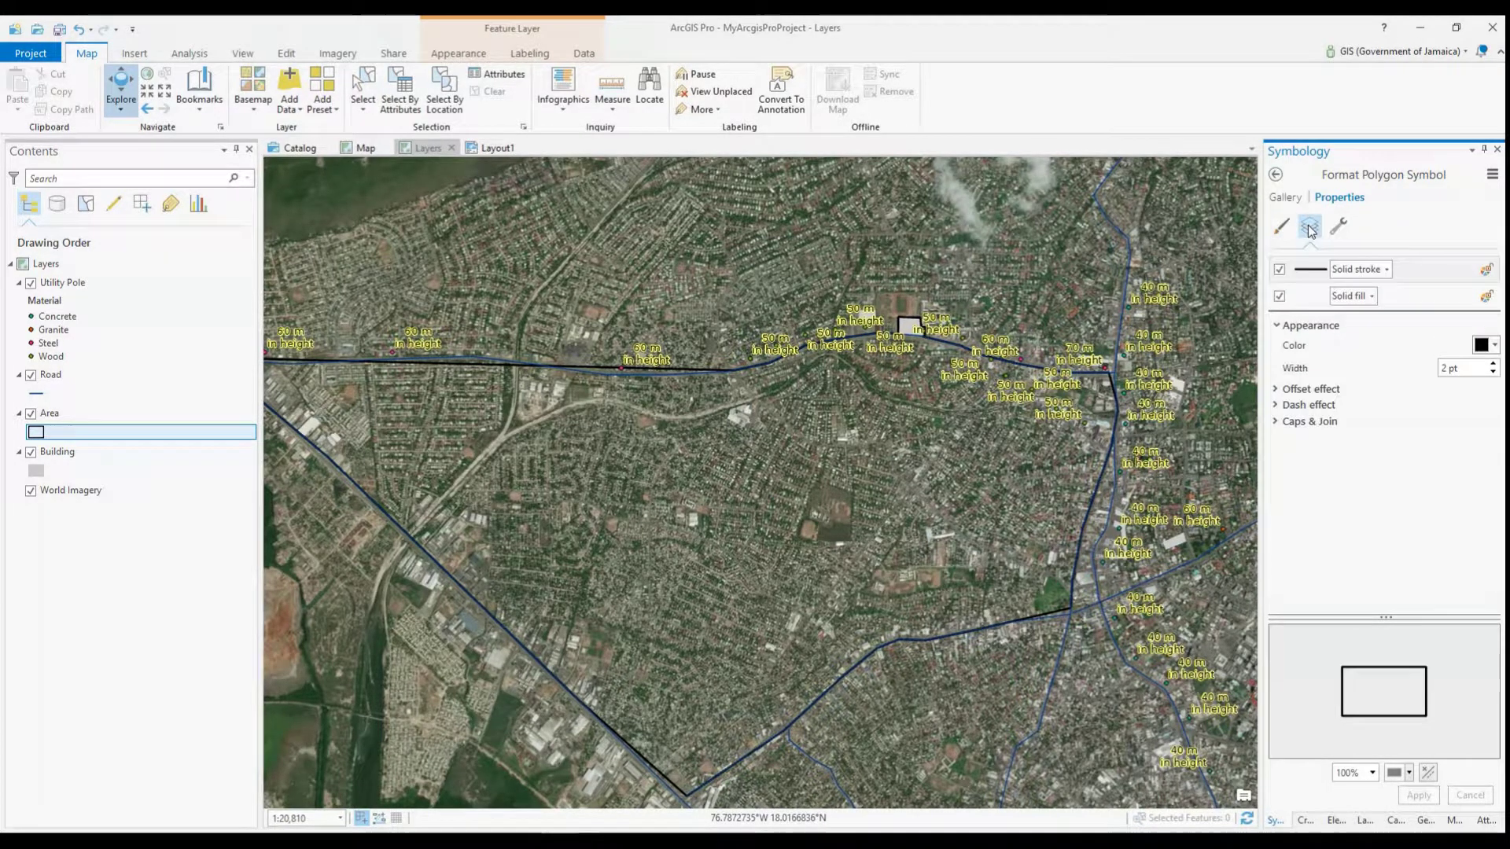
pyautogui.click(1361, 296)
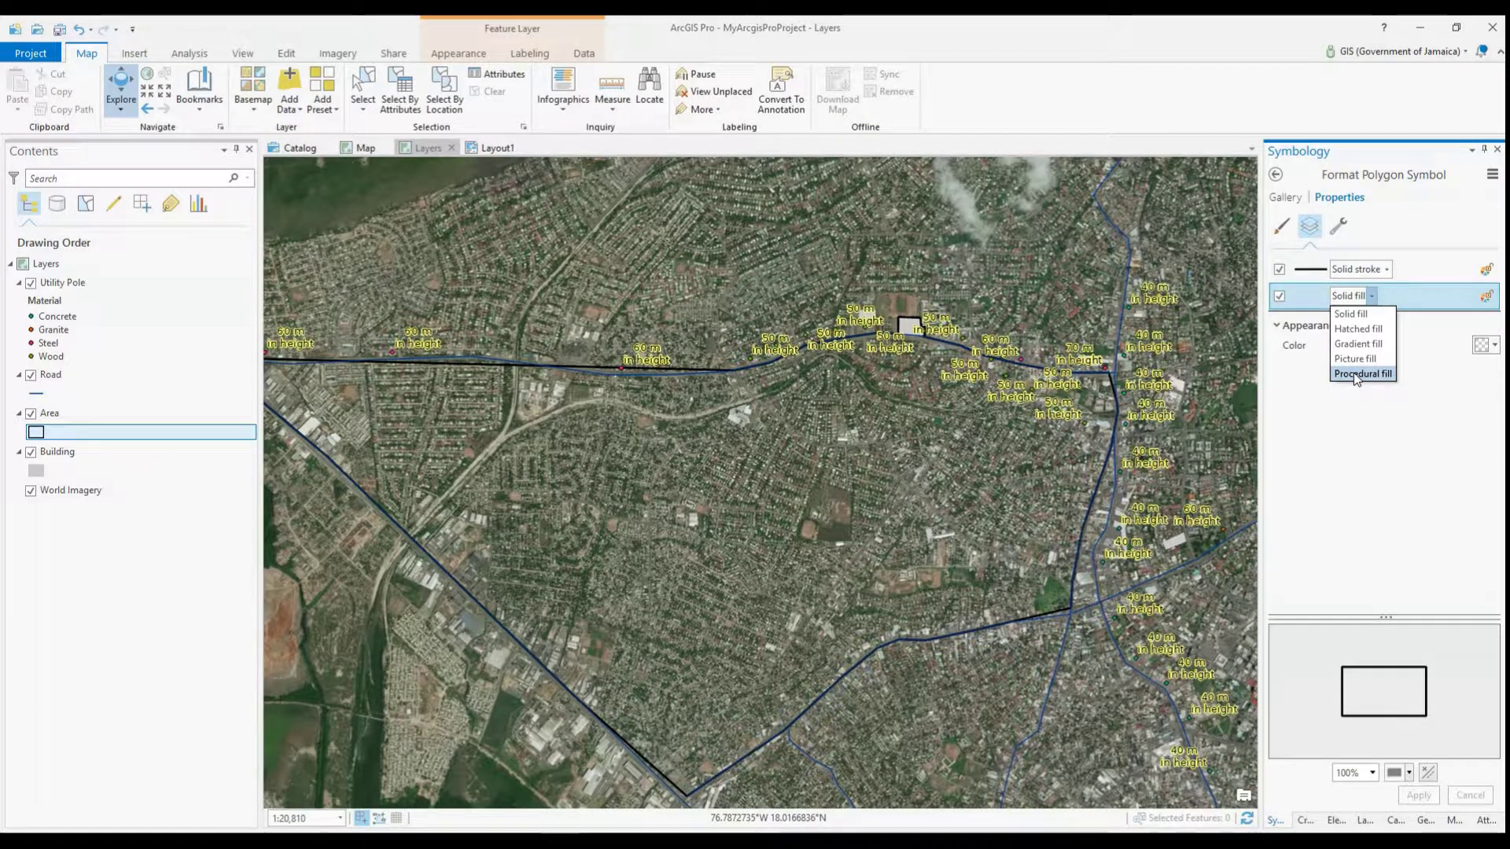
pyautogui.click(1352, 329)
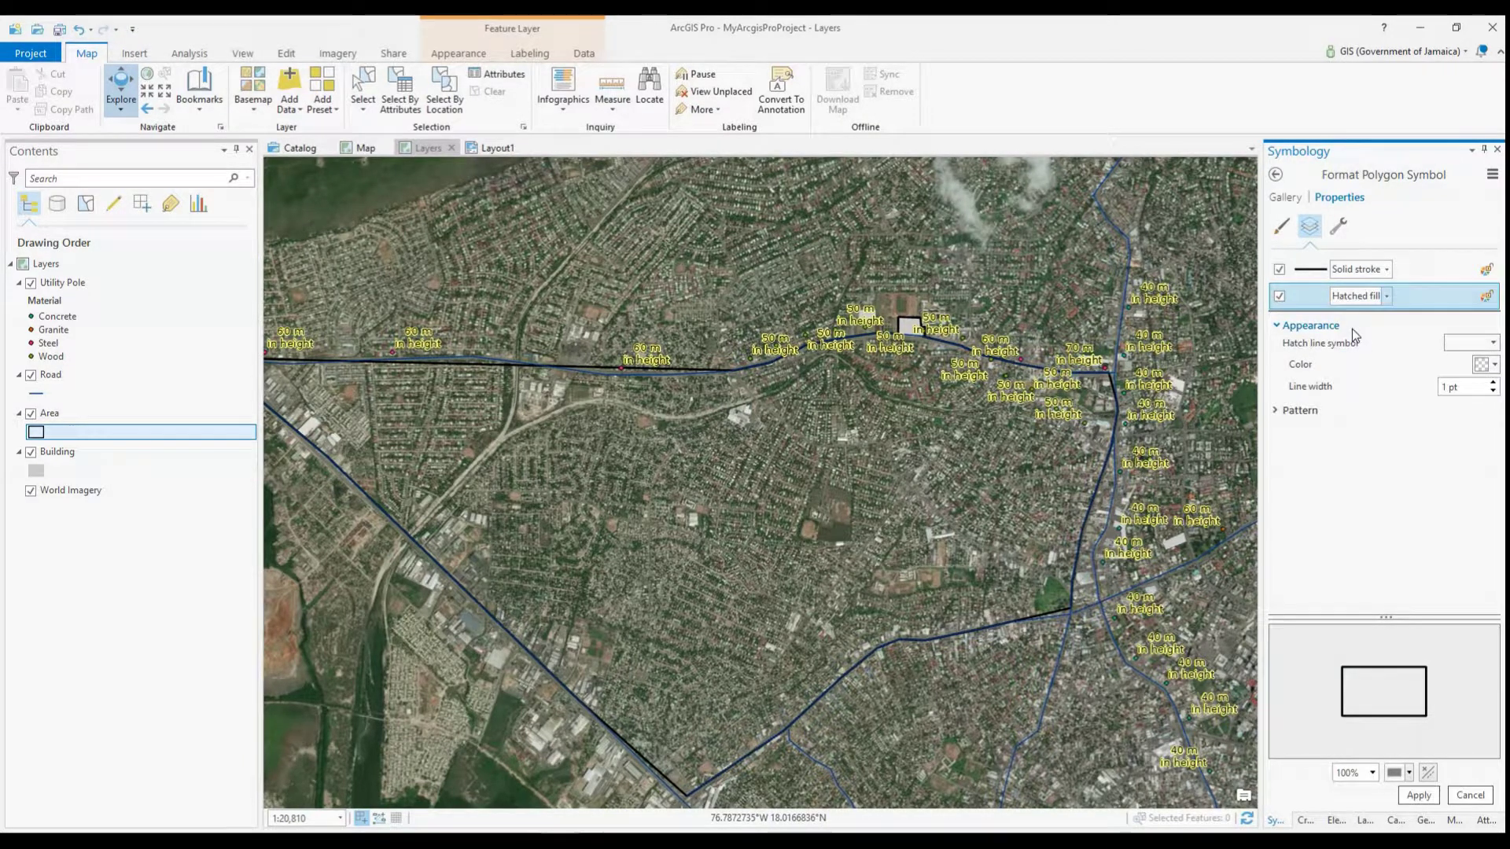
# Give the Area hatching a thin solid line symbol, color it yellow, and apply the symbol
pyautogui.click(1492, 344)
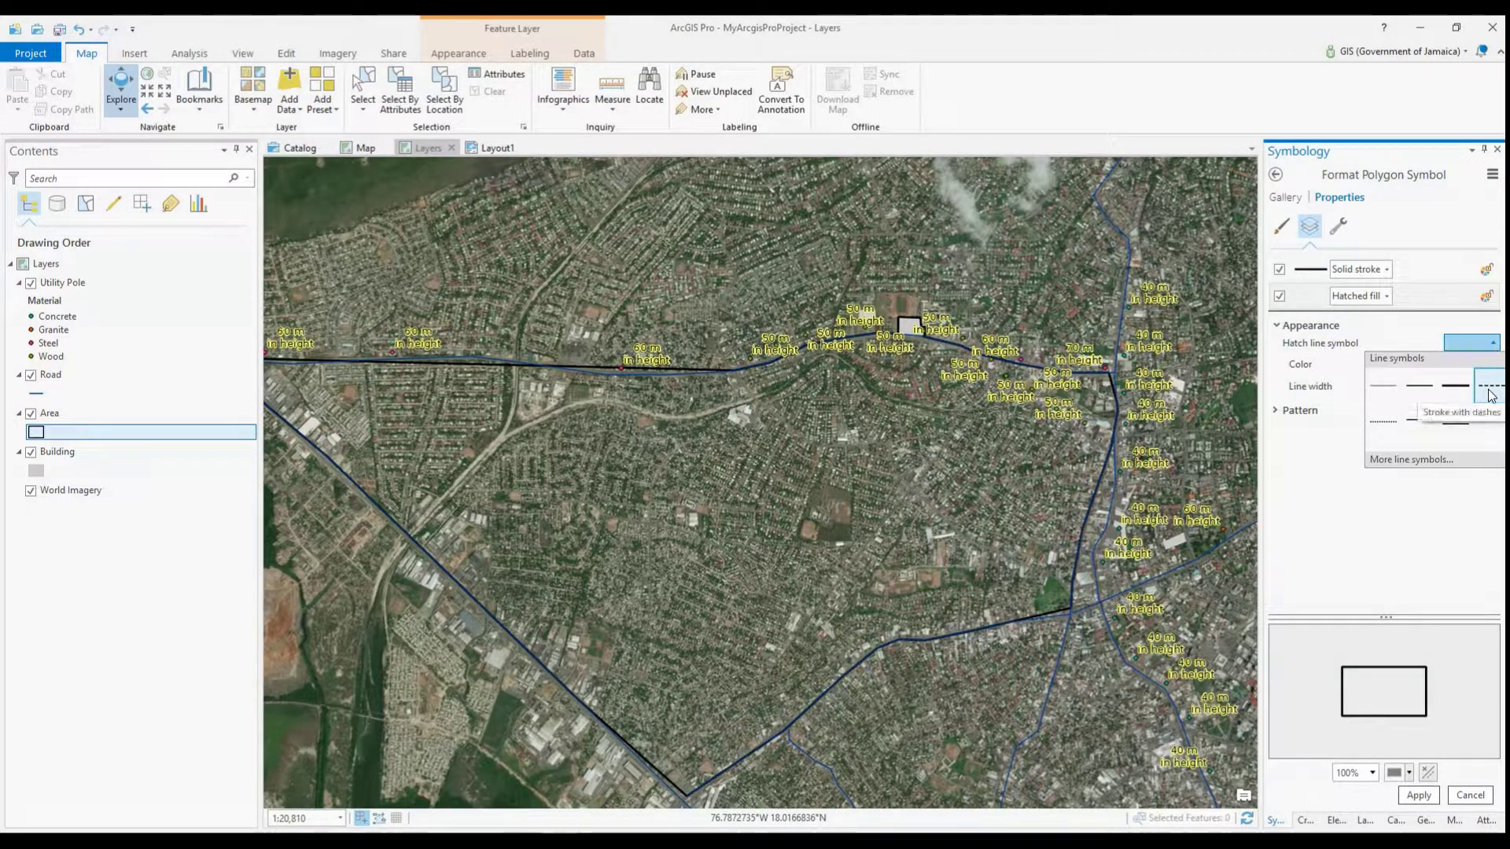
pyautogui.click(1383, 423)
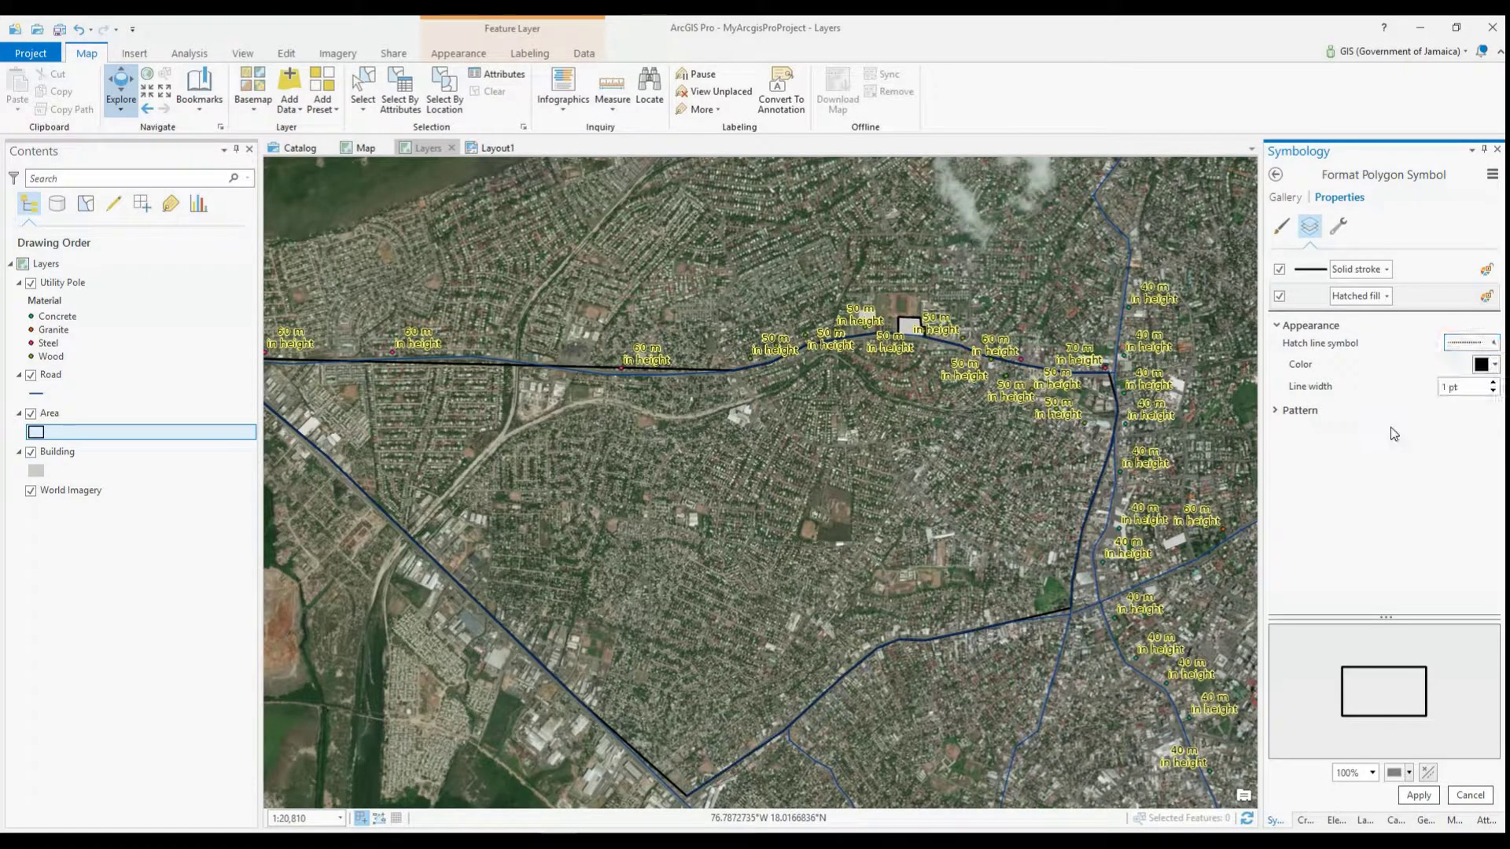
pyautogui.click(1493, 366)
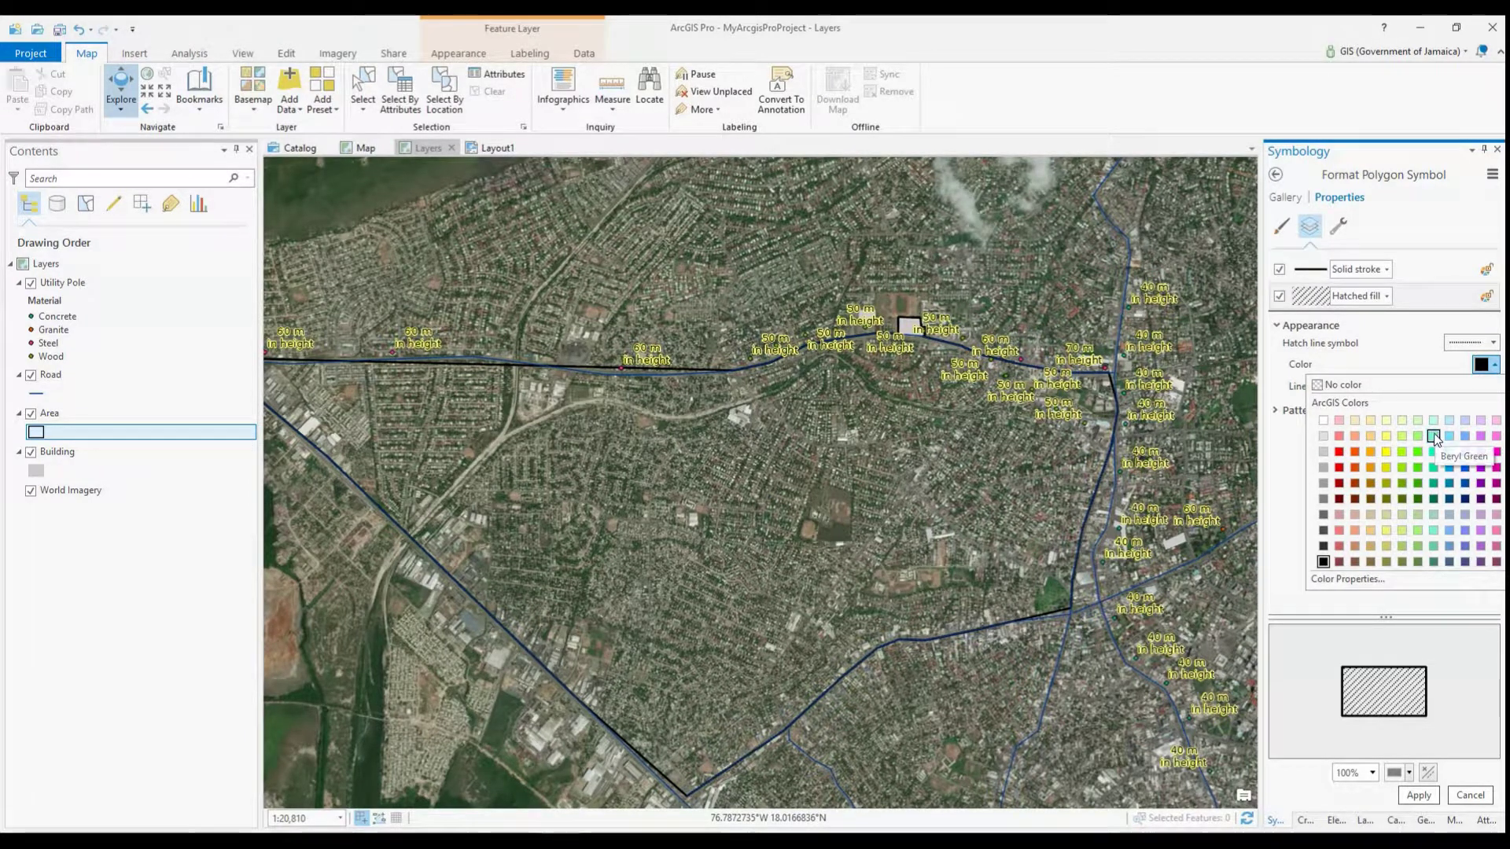
pyautogui.click(1385, 437)
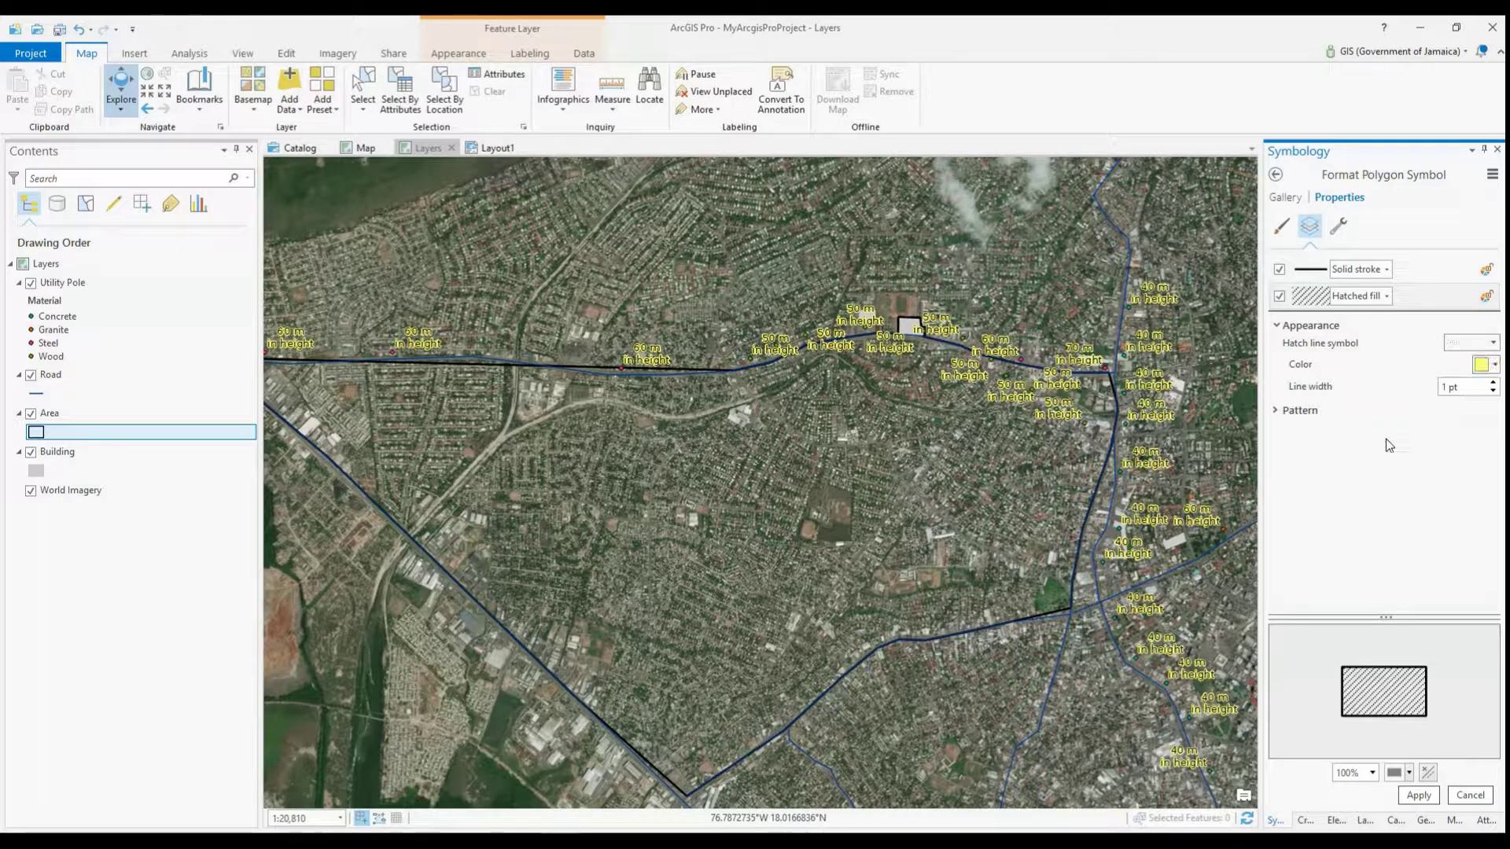
pyautogui.click(1408, 799)
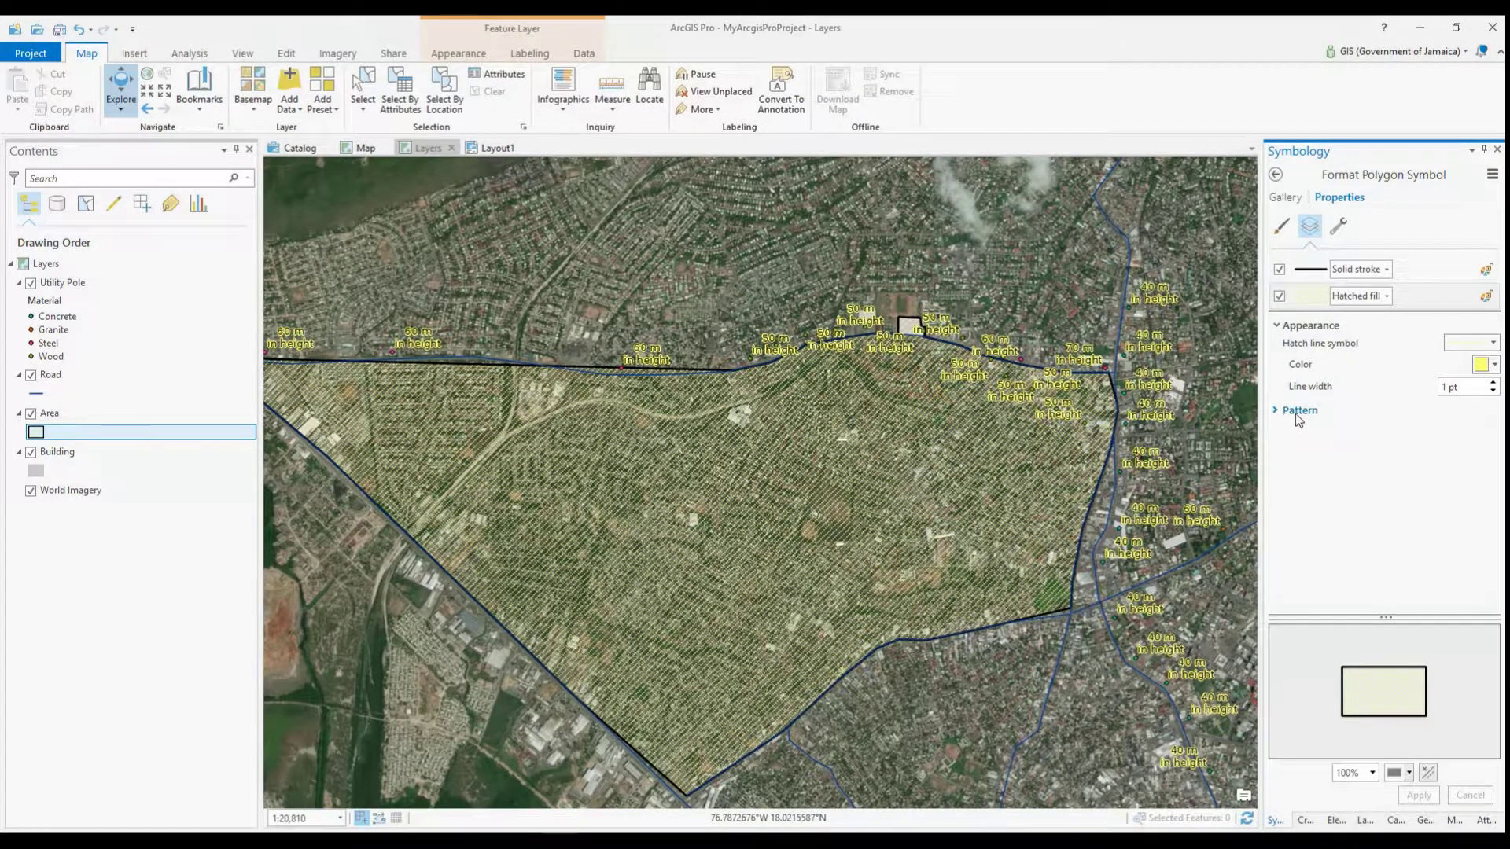
# Try a 2 pt line width on the Area hatching and return it to 1 pt, applying each change
pyautogui.click(1491, 382)
pyautogui.click(1413, 796)
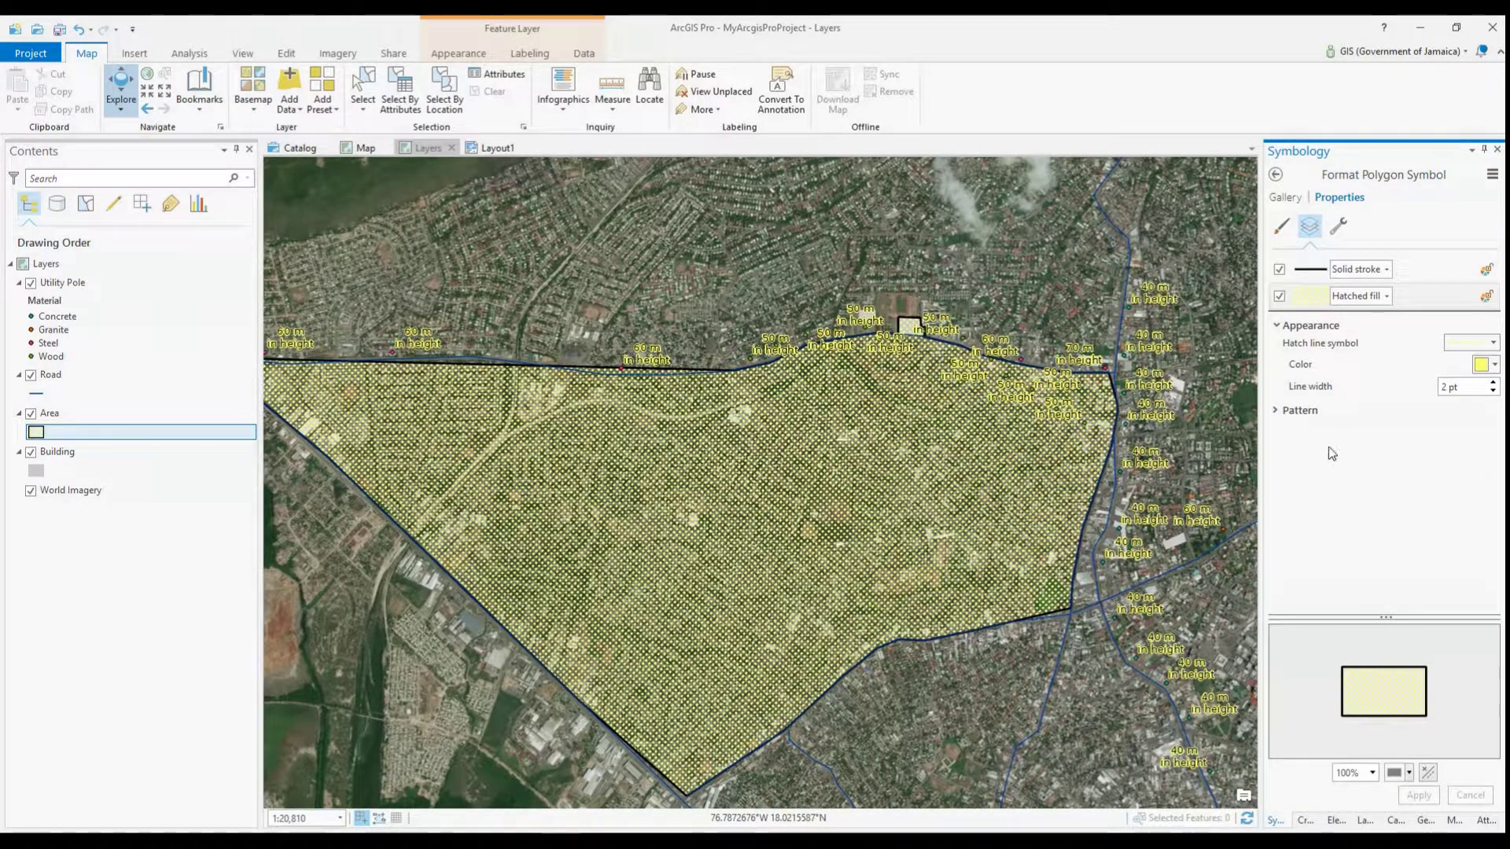
pyautogui.click(1492, 391)
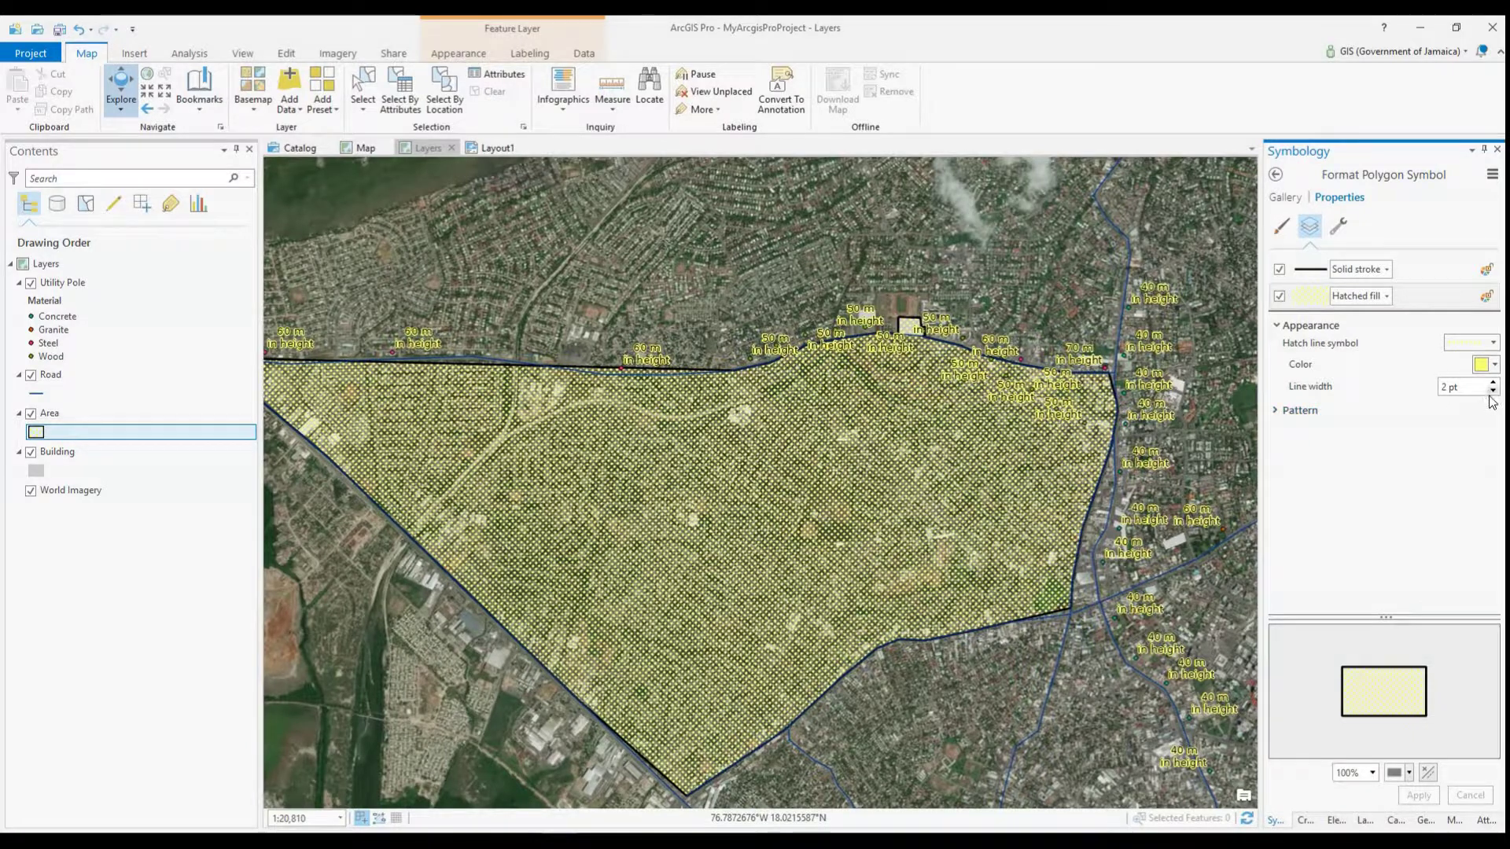
pyautogui.click(1419, 796)
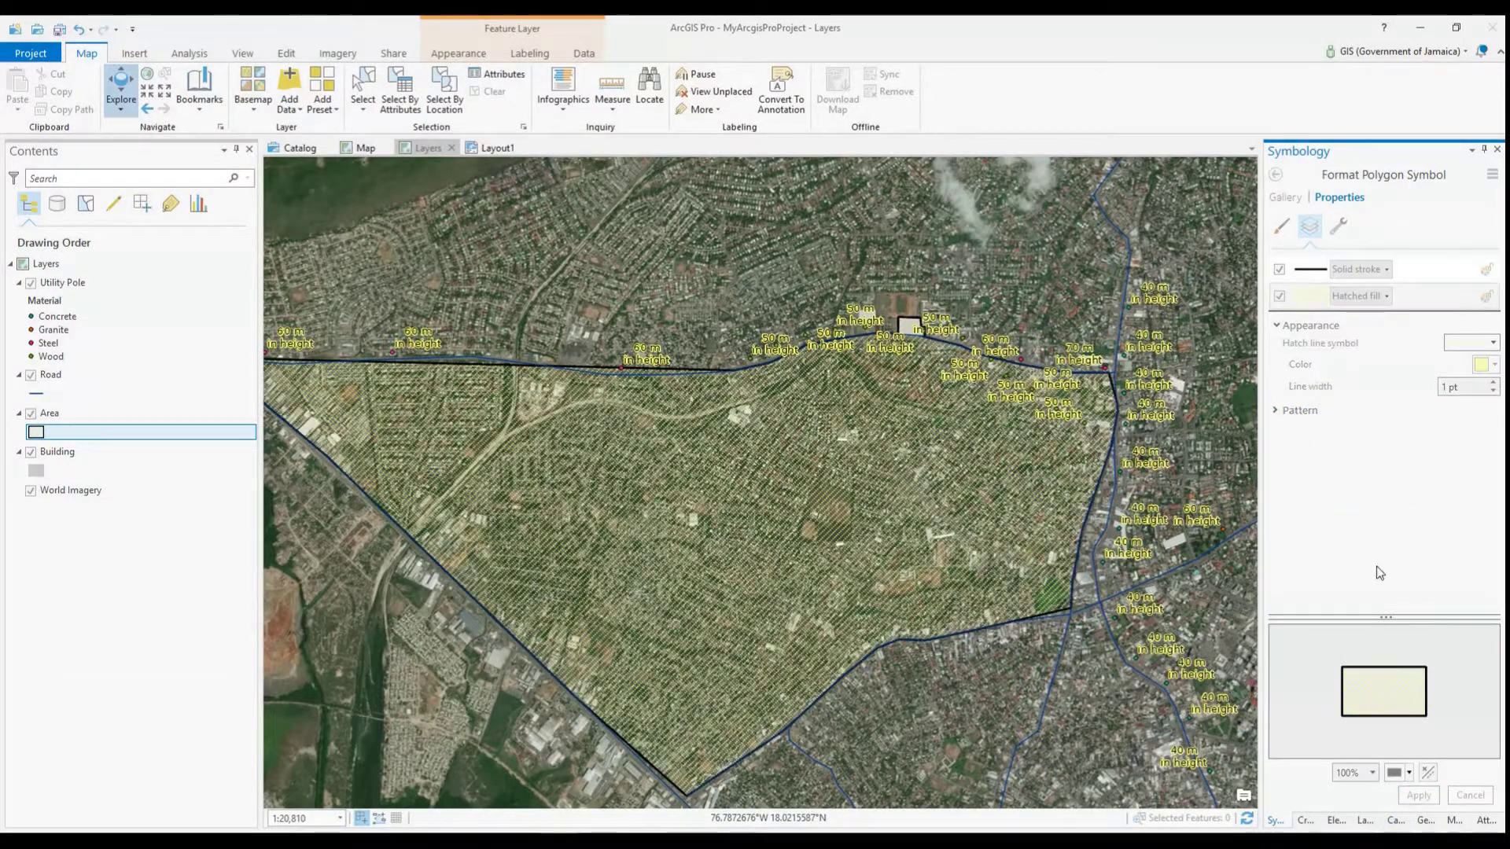
# Set the Area hatch pattern's angle to 30° and apply it
pyautogui.click(1291, 413)
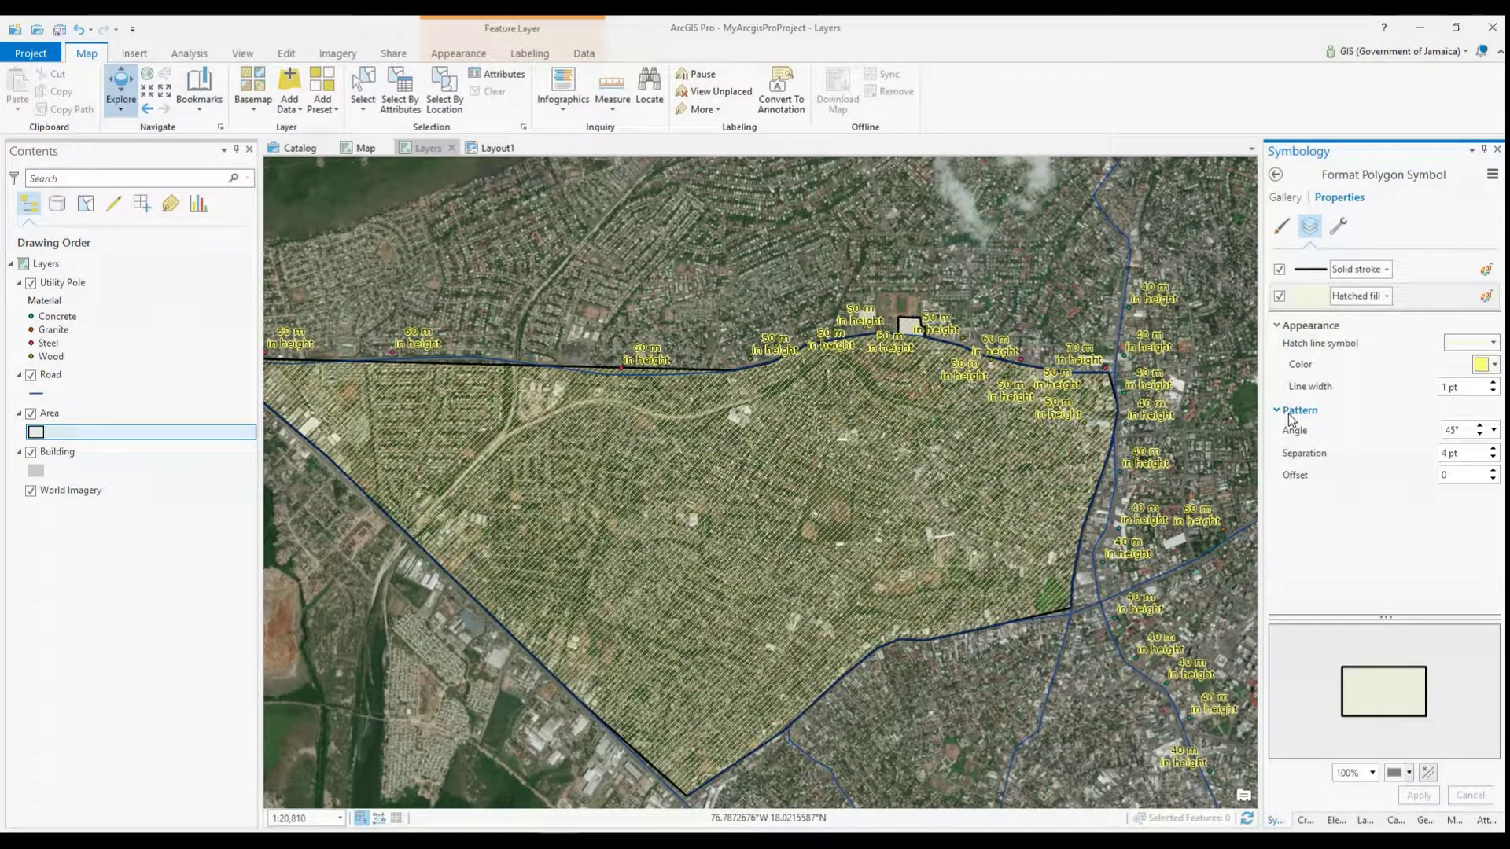
pyautogui.doubleClick(1451, 431)
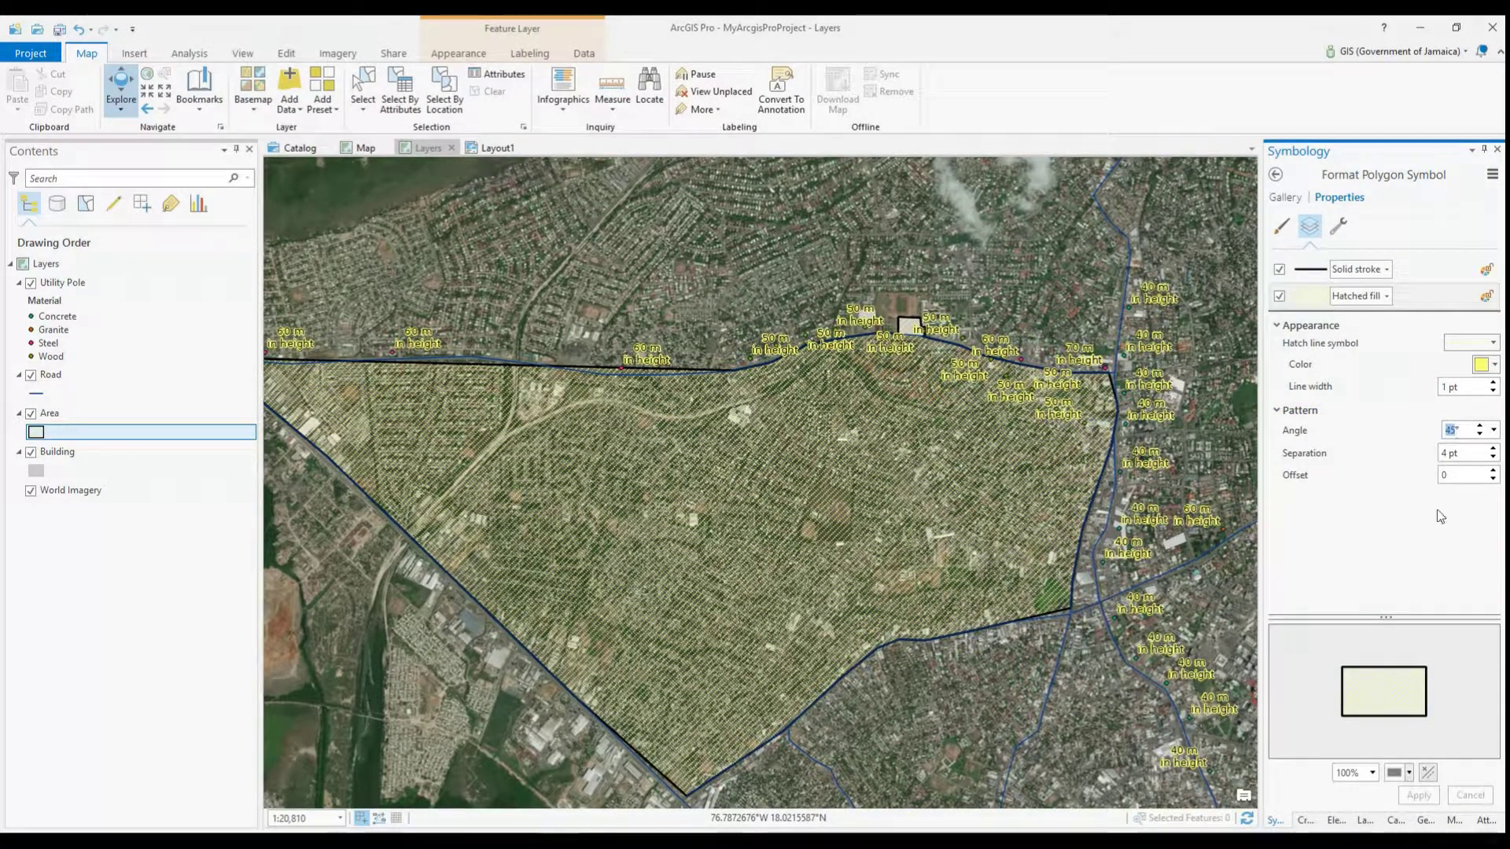
pyautogui.write('30')
pyautogui.click(1417, 795)
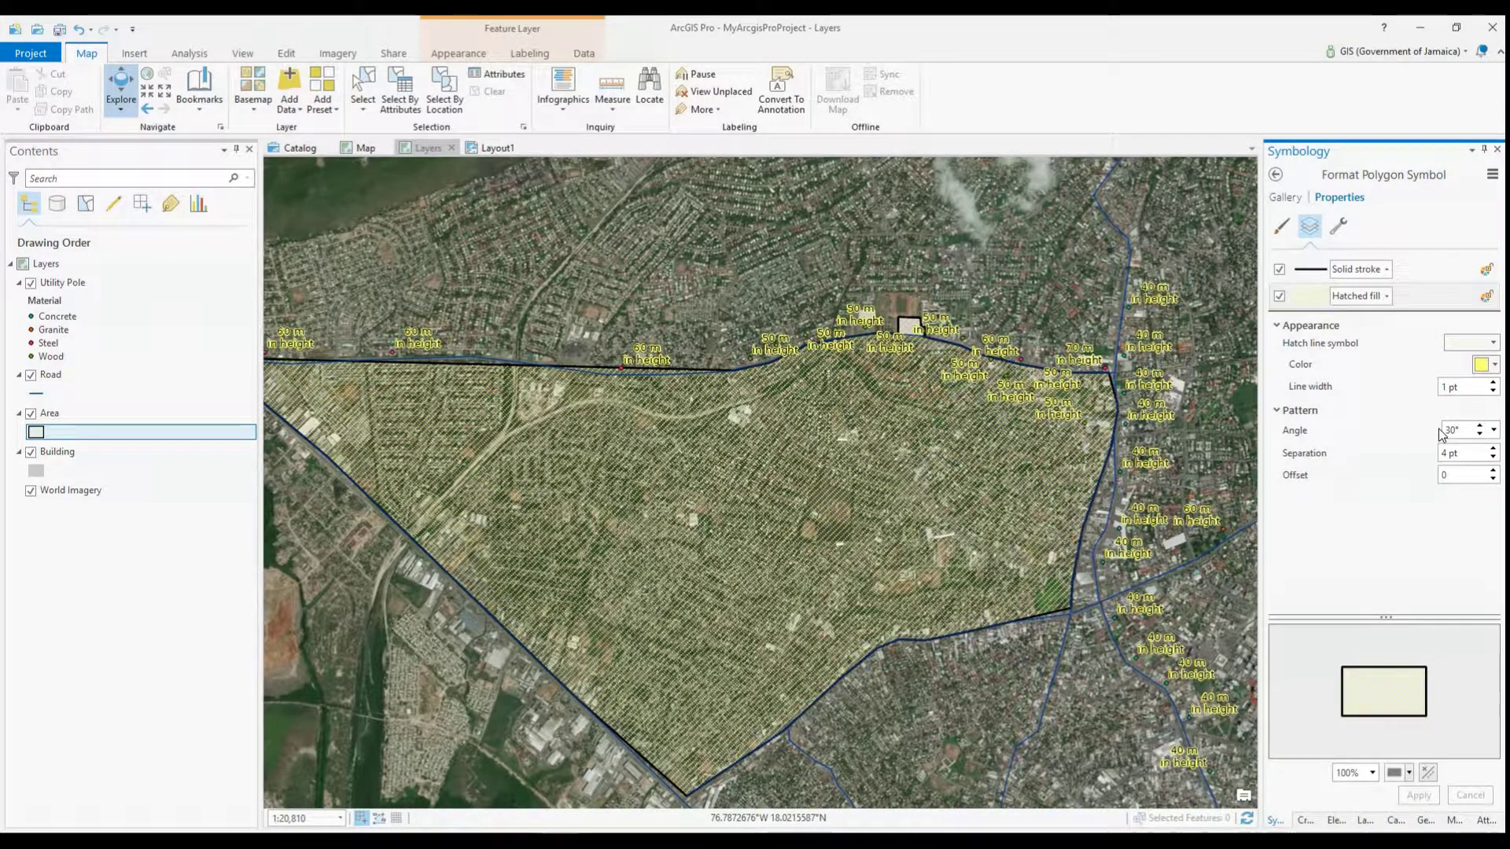
pyautogui.click(1415, 795)
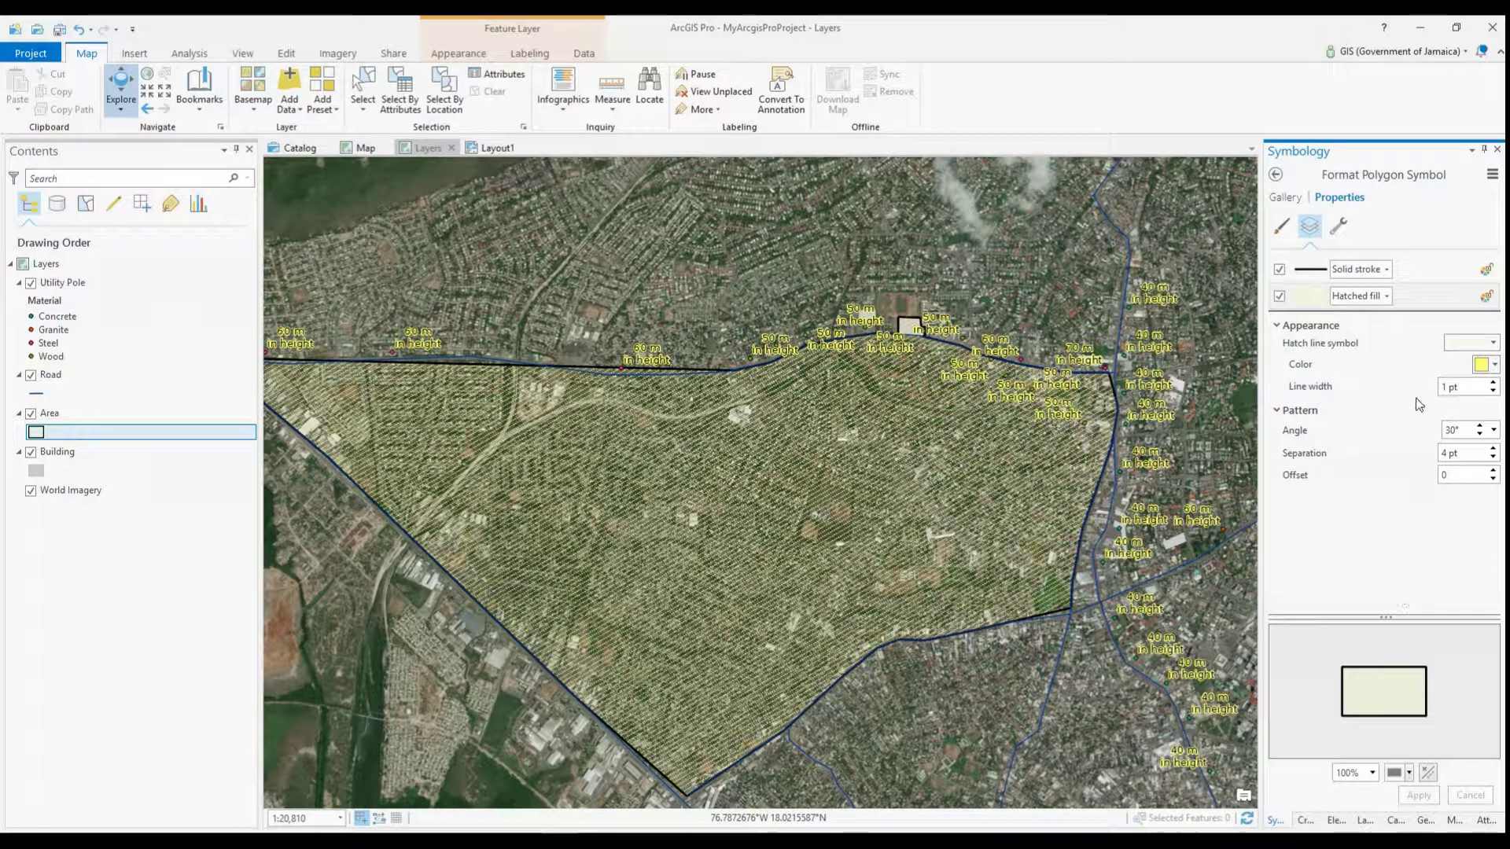
# Check the preset angles offered for the Area hatch pattern and save the project
pyautogui.click(1493, 431)
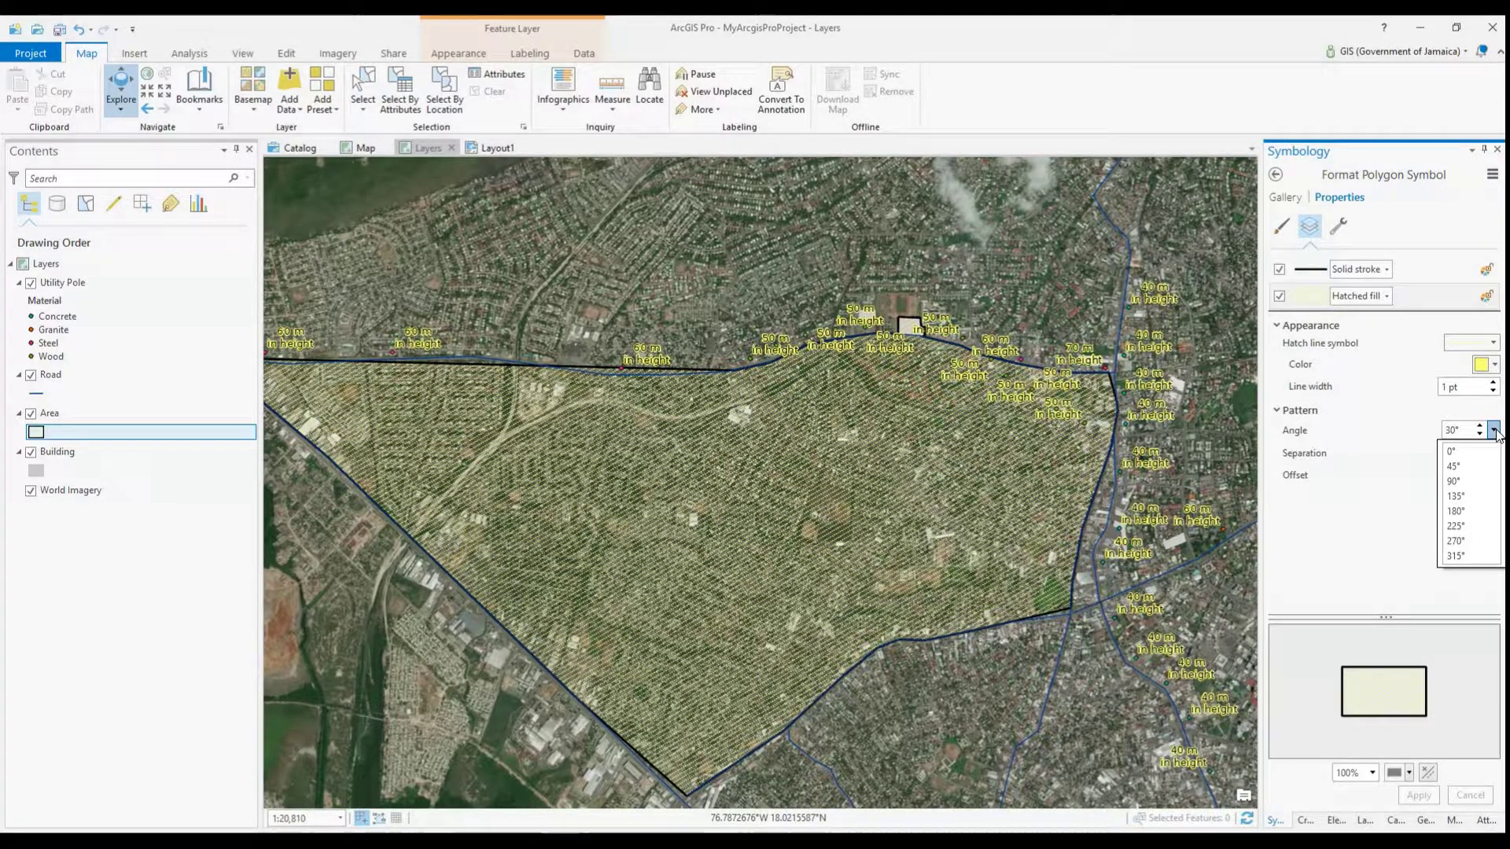
pyautogui.click(1493, 431)
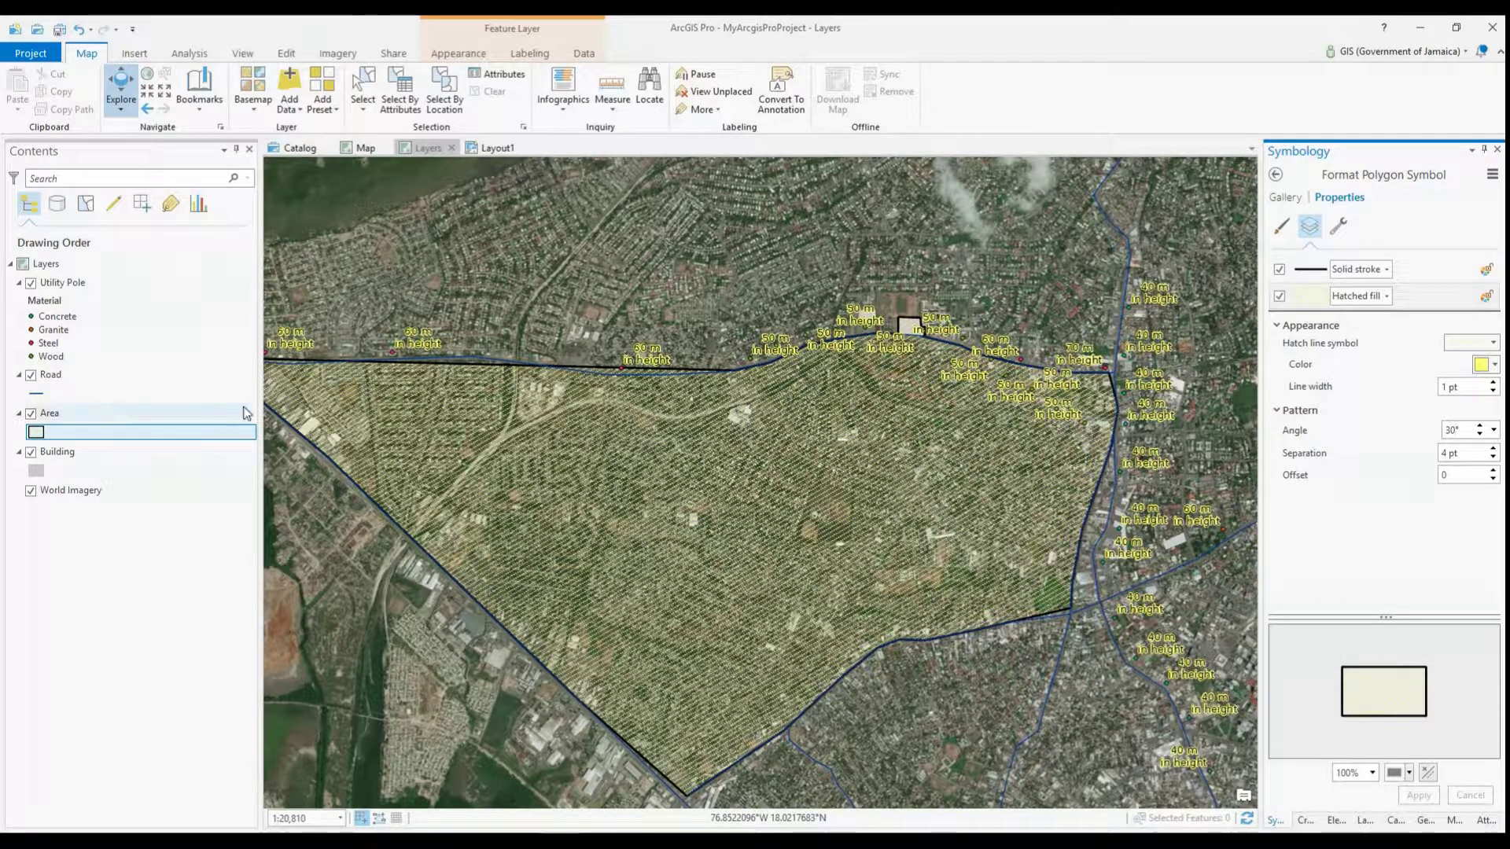
pyautogui.click(61, 34)
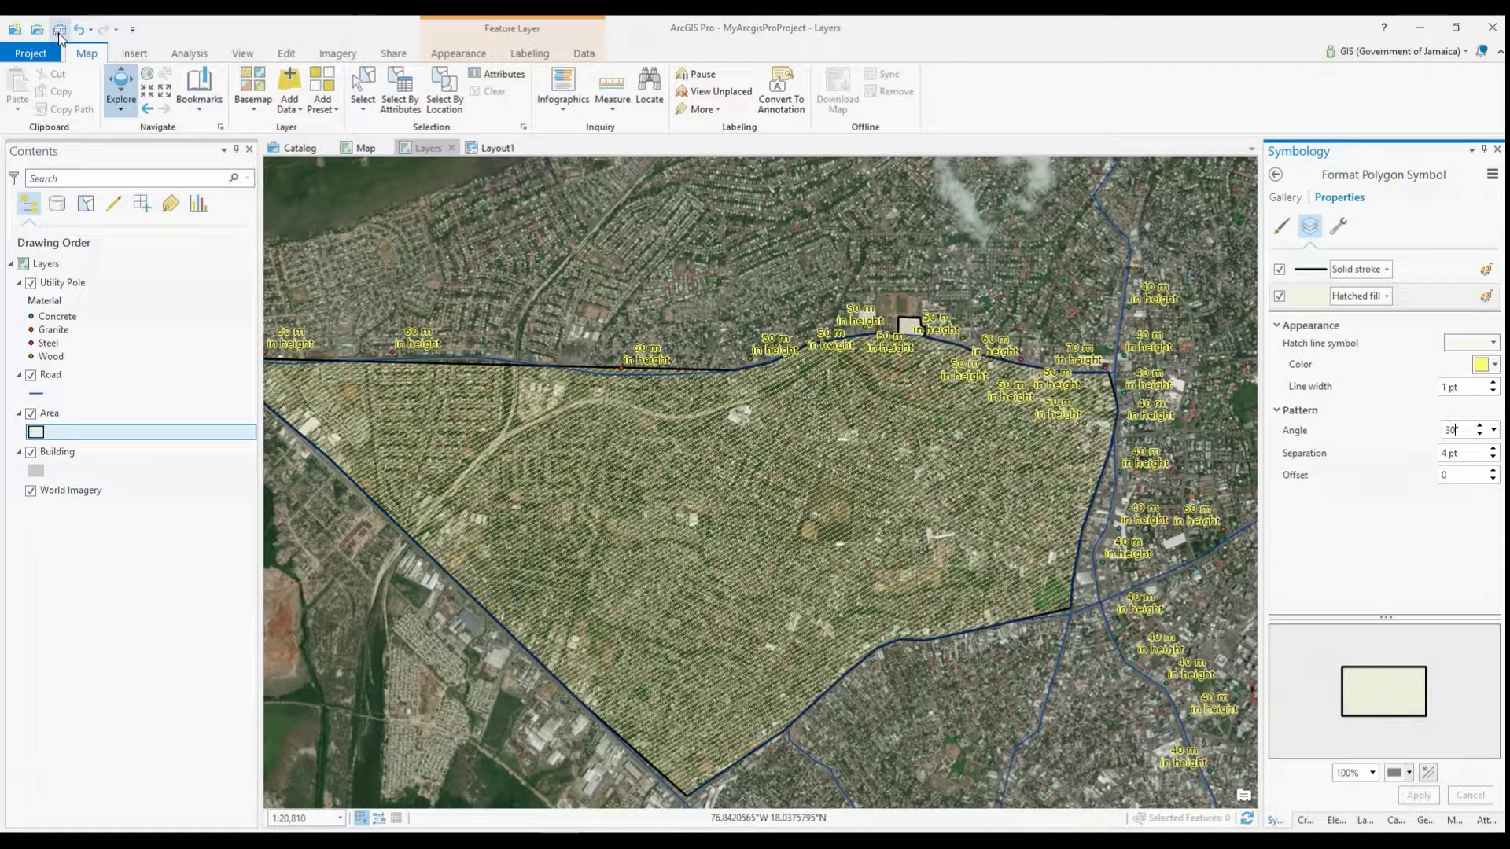